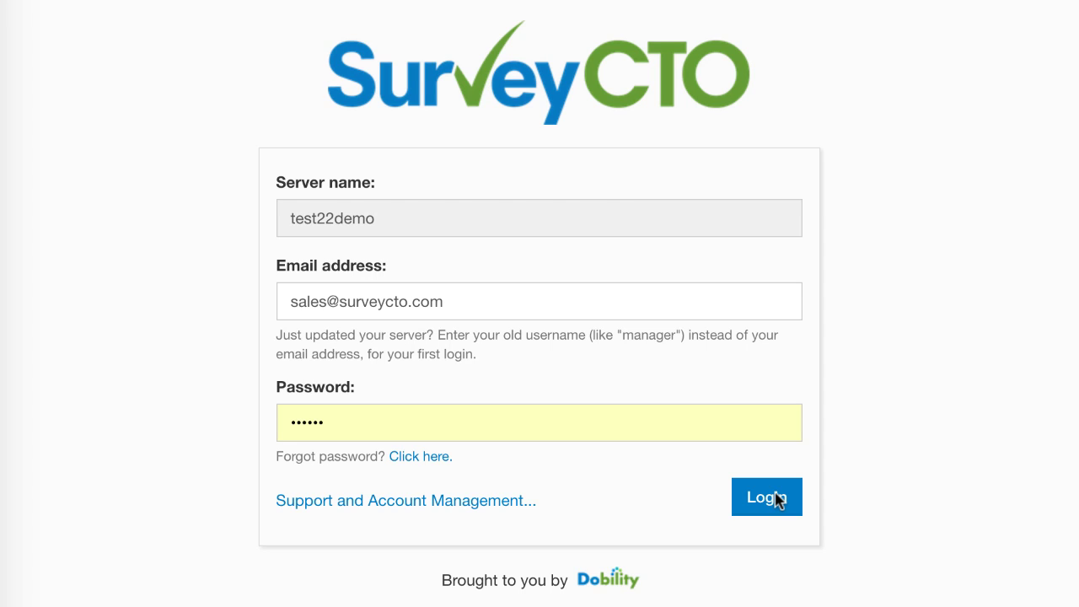
Step: Log in to the server and go to the form submissions in the data monitoring section
{"action": "left_click", "coordinate": [777, 499]}
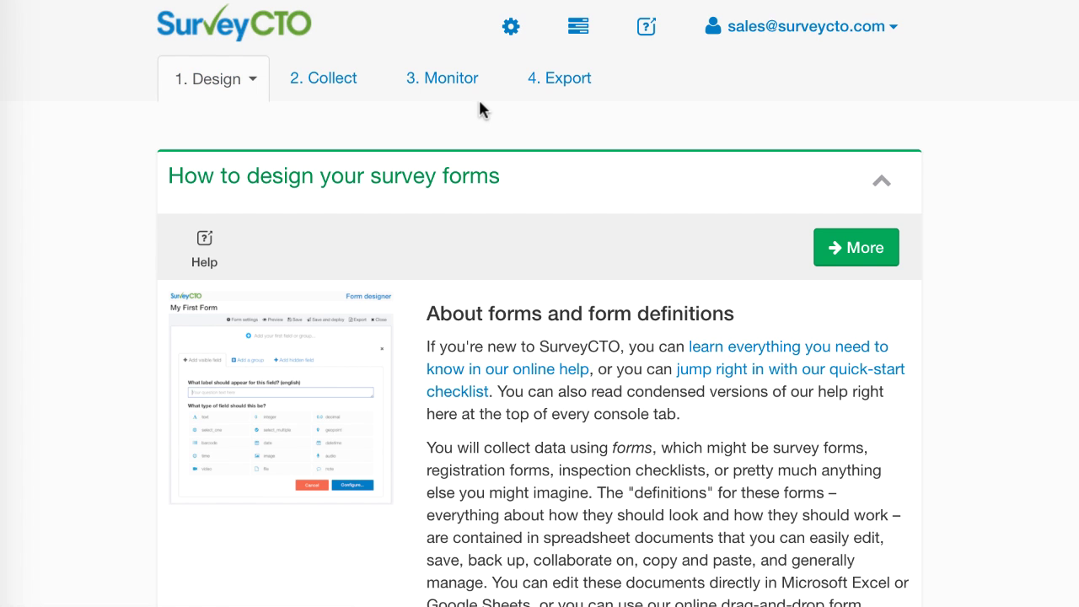
{"action": "left_click", "coordinate": [456, 85]}
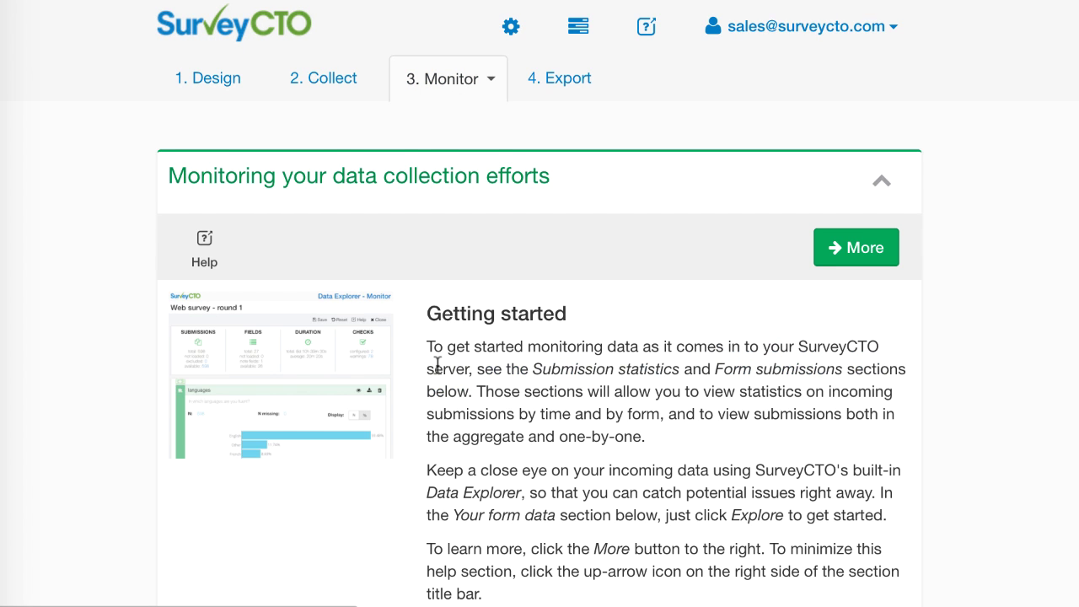
{"action": "scroll", "coordinate": [435, 364], "scroll_direction": "down", "scroll_amount": 10}
{"action": "scroll", "coordinate": [437, 365], "scroll_direction": "down", "scroll_amount": 8}
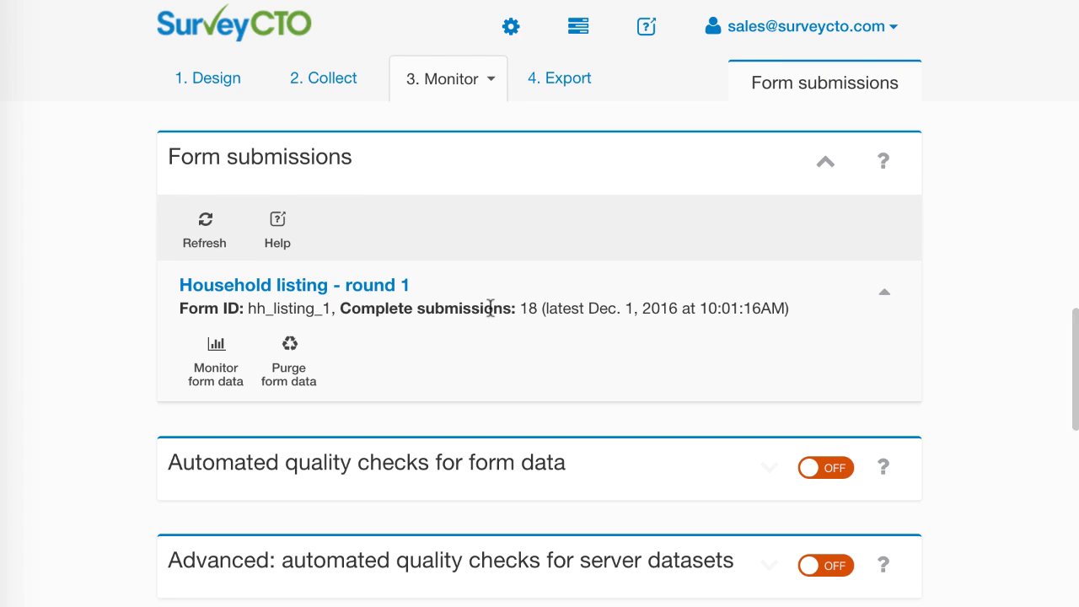
Step: Start monitoring the Household listing - round 1 data with all submissions and all fields, supplying the demo private key file for decryption
{"action": "left_click", "coordinate": [218, 358]}
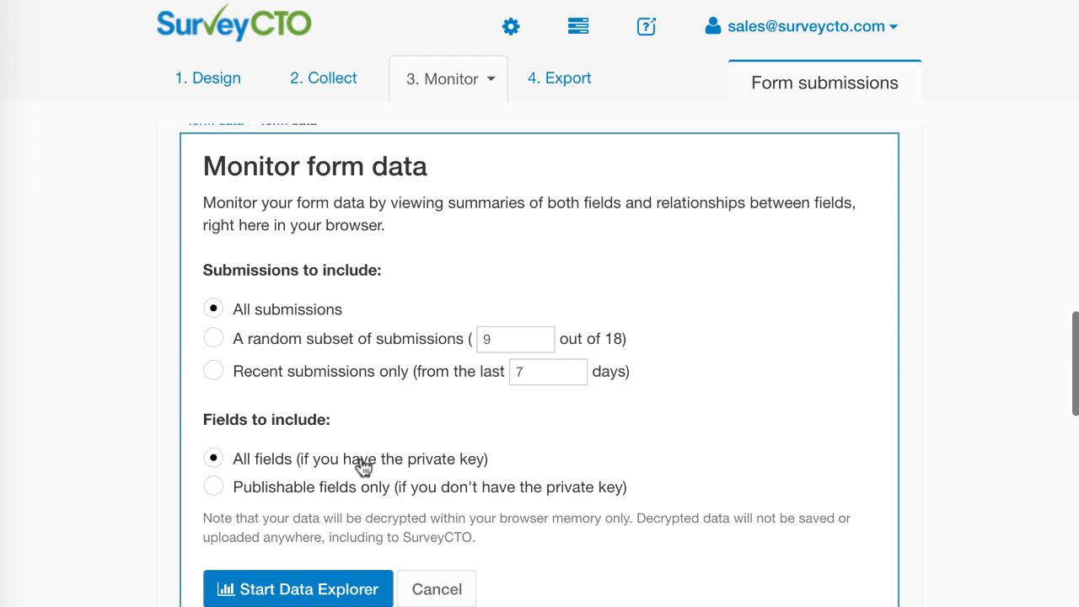
{"action": "scroll", "coordinate": [362, 467], "scroll_direction": "down", "scroll_amount": 1}
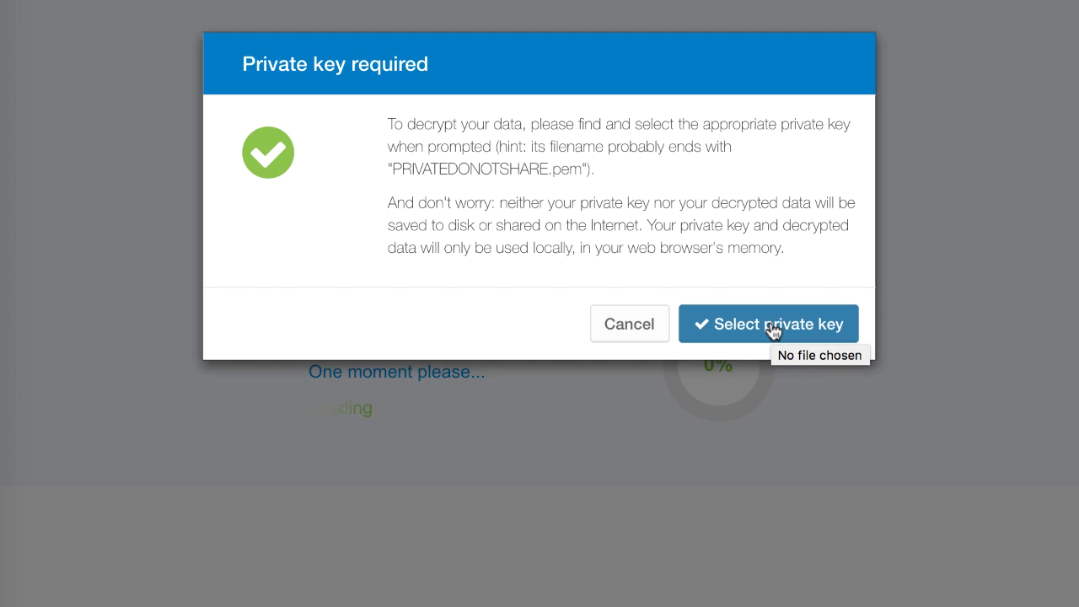
{"action": "left_click", "coordinate": [772, 331]}
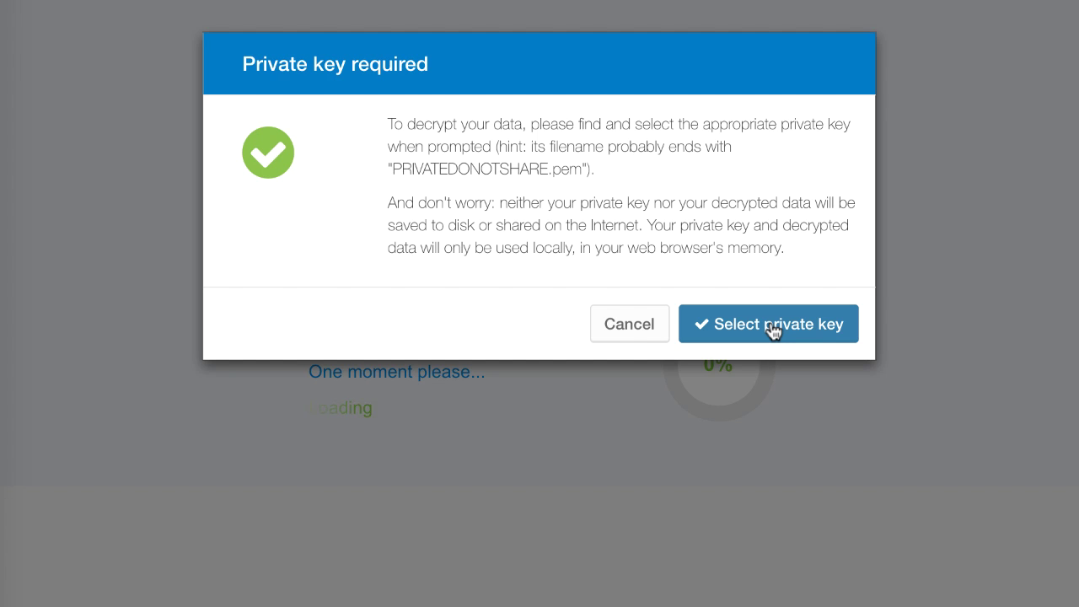
{"action": "left_click", "coordinate": [773, 331]}
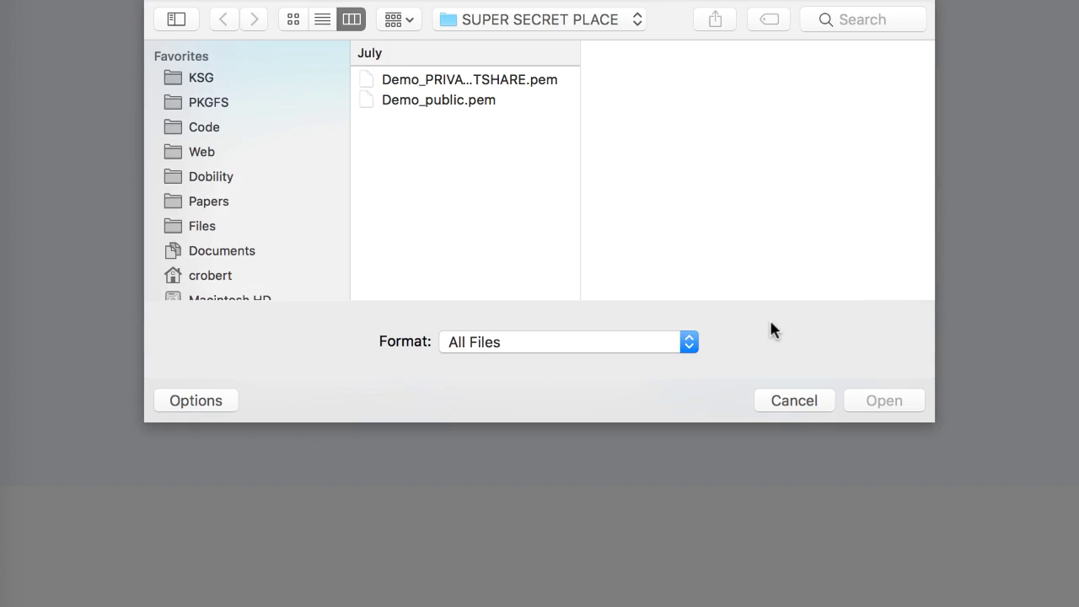
{"action": "double_click", "coordinate": [528, 79]}
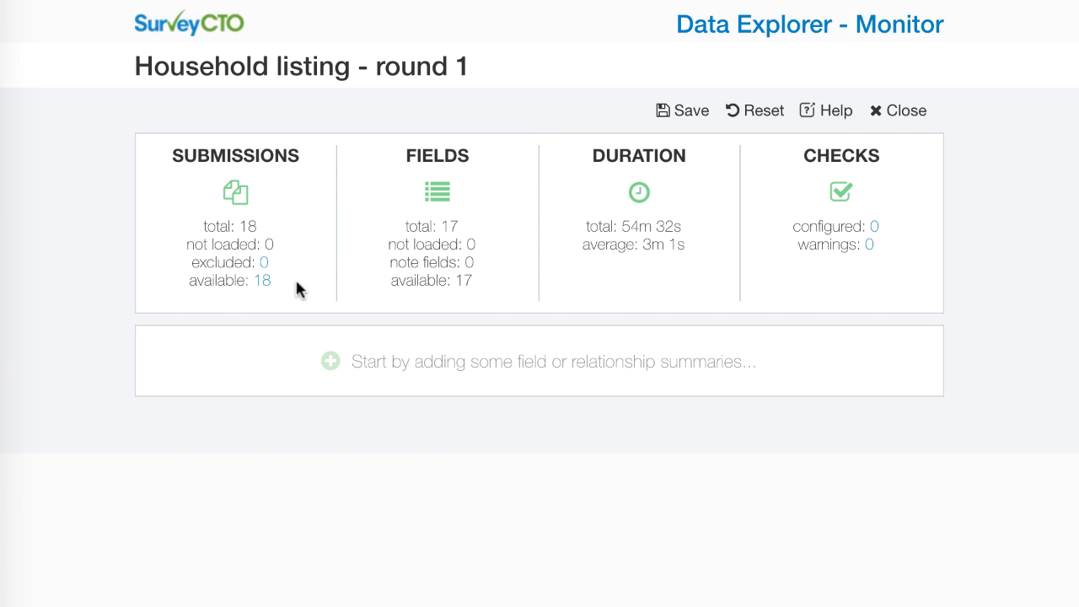
Step: Open the available submissions, advance to submission #5 and review its answers down to the household photo field
{"action": "left_click", "coordinate": [263, 281]}
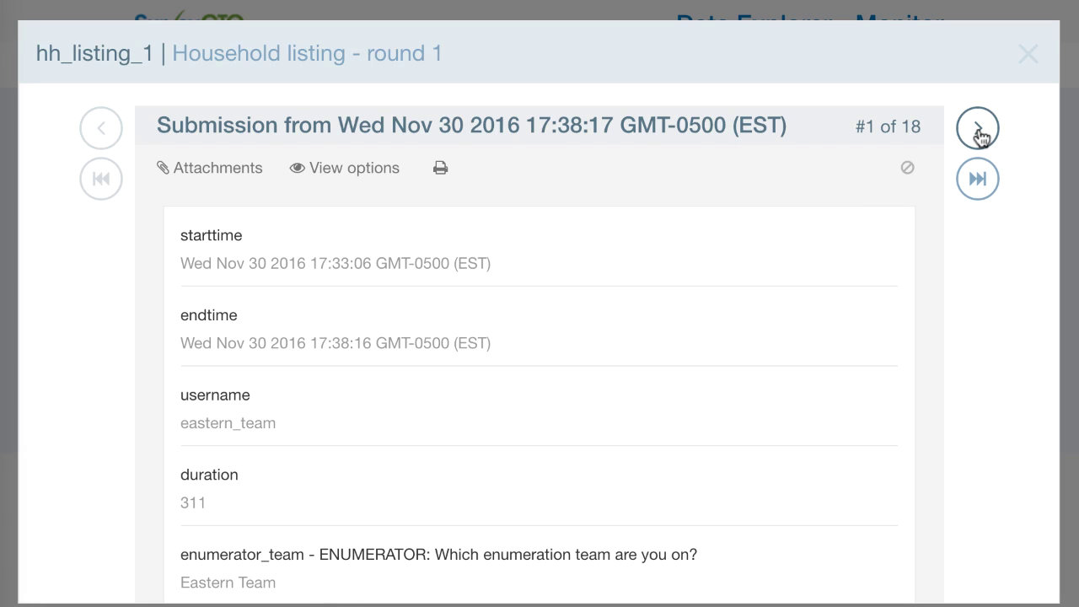
{"action": "left_click", "coordinate": [978, 129]}
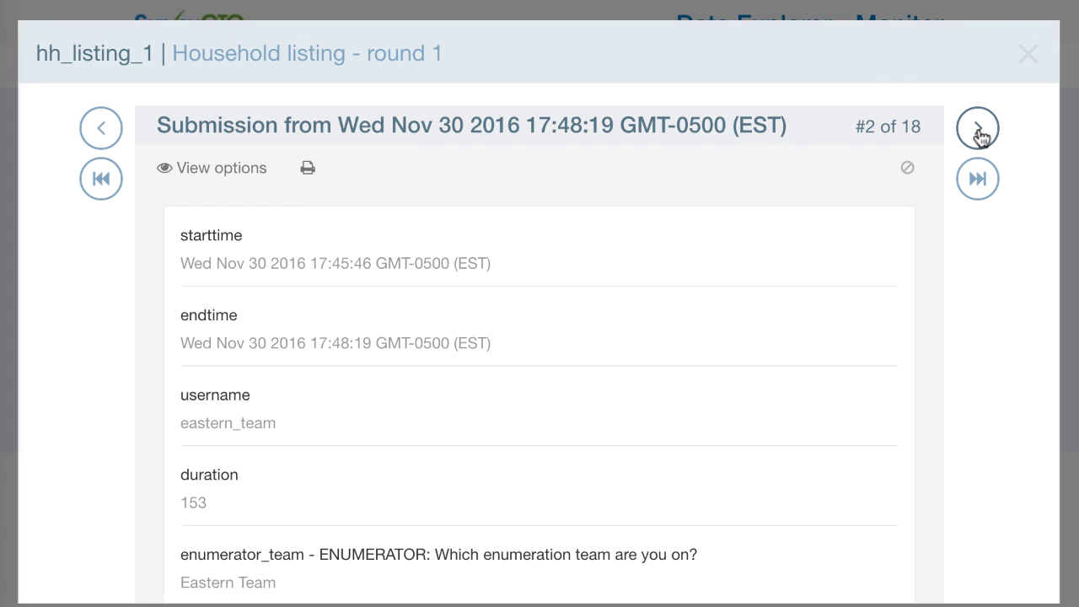
{"action": "left_click", "coordinate": [978, 128]}
{"action": "left_click", "coordinate": [977, 129]}
{"action": "left_click", "coordinate": [978, 129]}
{"action": "left_click", "coordinate": [978, 129]}
{"action": "scroll", "coordinate": [714, 349], "scroll_direction": "down", "scroll_amount": 5}
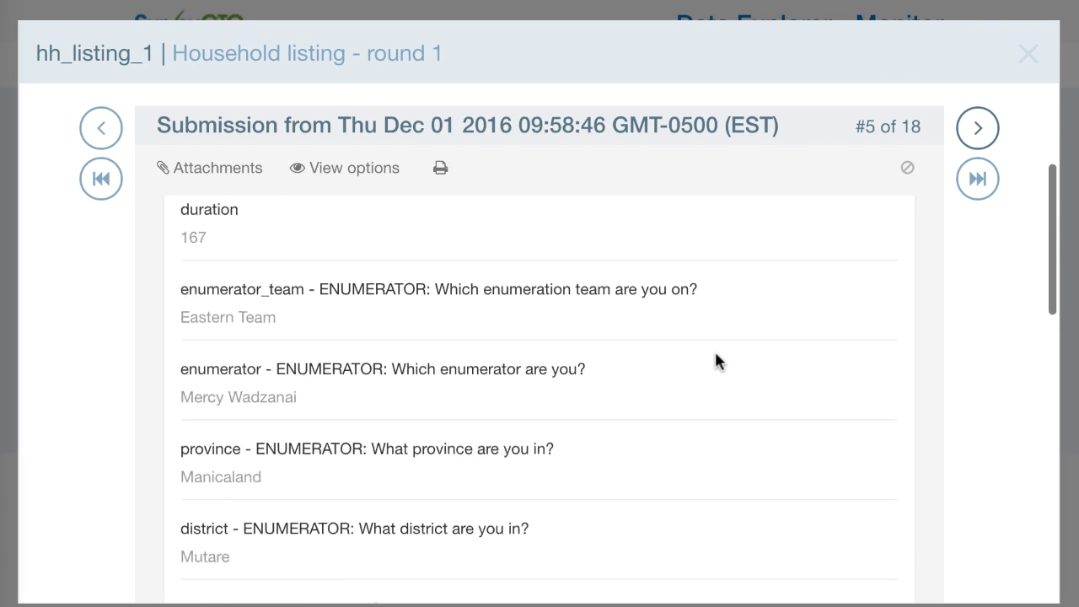
{"action": "scroll", "coordinate": [714, 349], "scroll_direction": "down", "scroll_amount": 7}
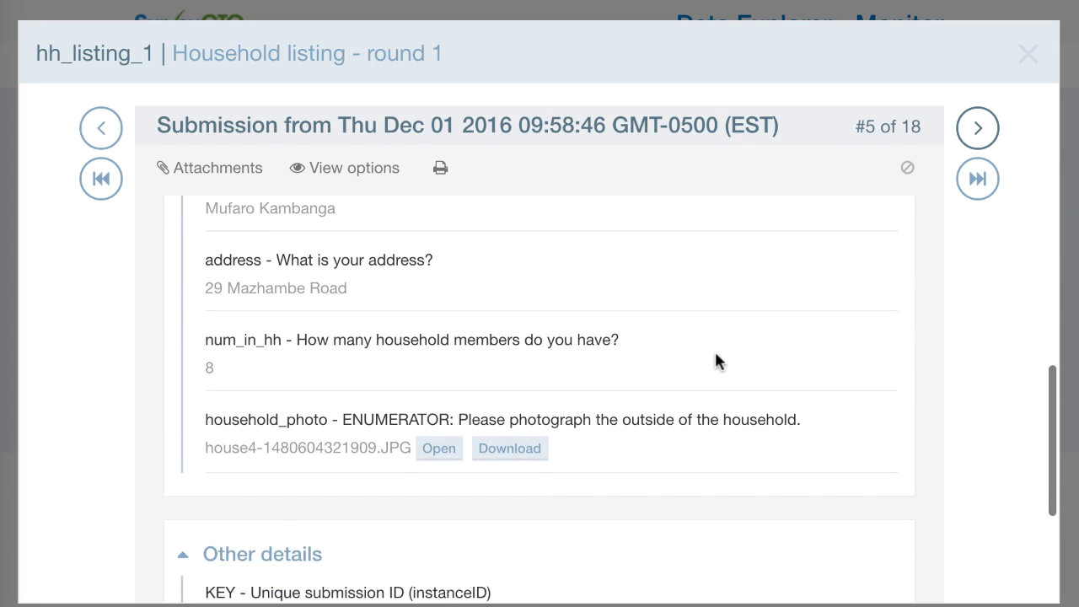
{"action": "scroll", "coordinate": [715, 352], "scroll_direction": "down", "scroll_amount": 1}
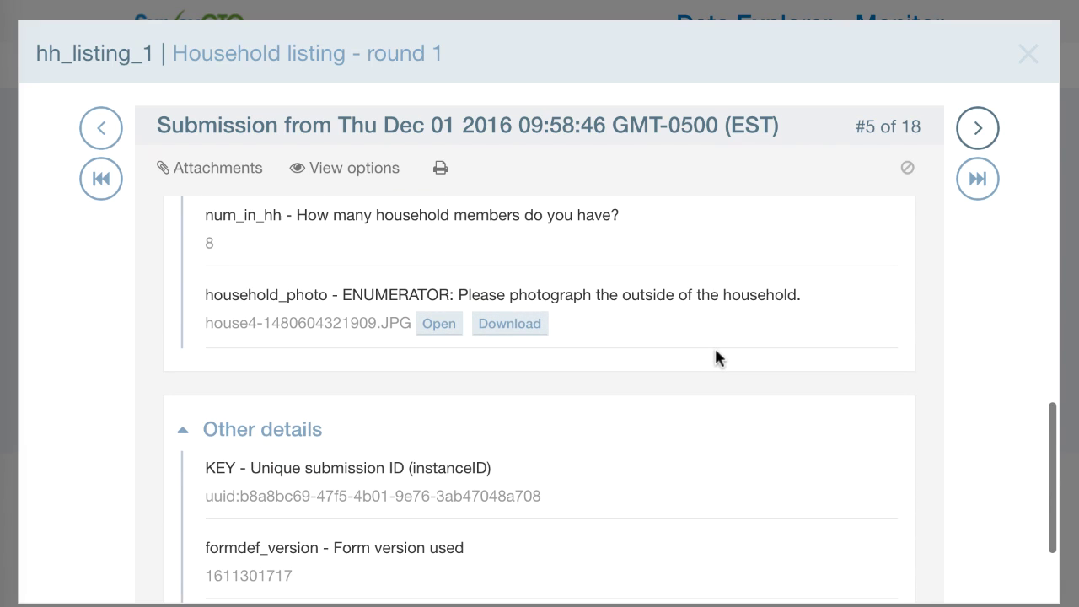
Step: View the household_photo image of submission #5 with the other details below it, and close the submission viewer
{"action": "left_click", "coordinate": [439, 324]}
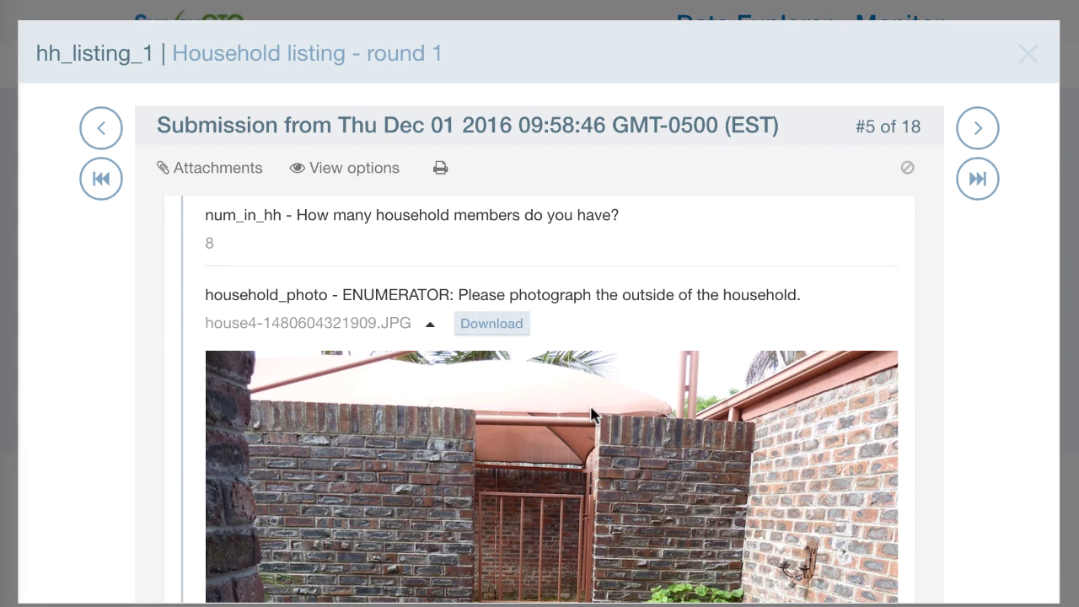
{"action": "scroll", "coordinate": [590, 413], "scroll_direction": "down", "scroll_amount": 2}
{"action": "scroll", "coordinate": [590, 413], "scroll_direction": "down", "scroll_amount": 5}
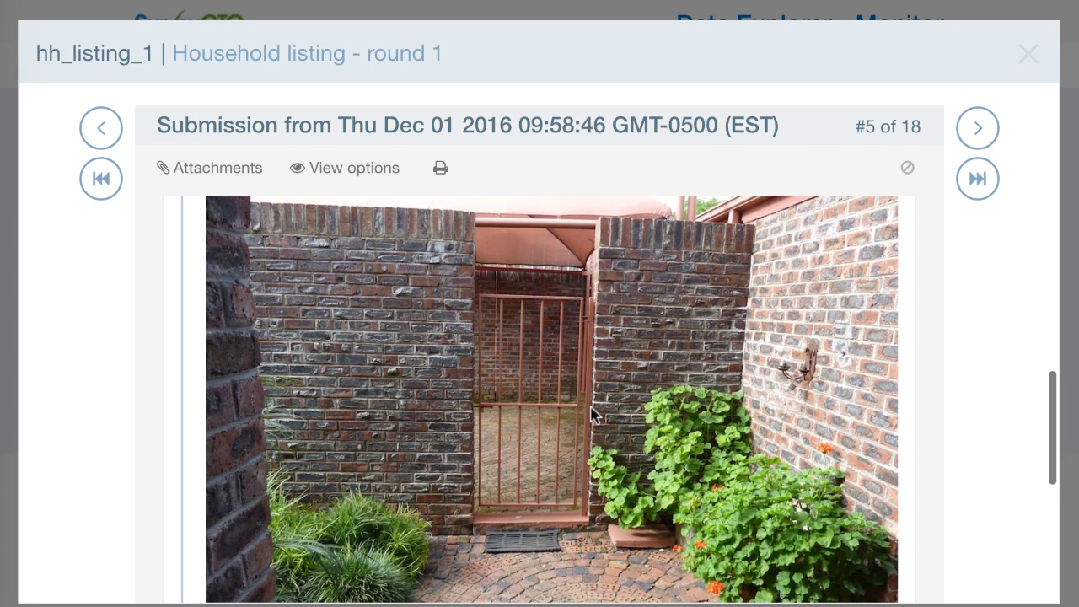
{"action": "scroll", "coordinate": [590, 413], "scroll_direction": "down", "scroll_amount": 5}
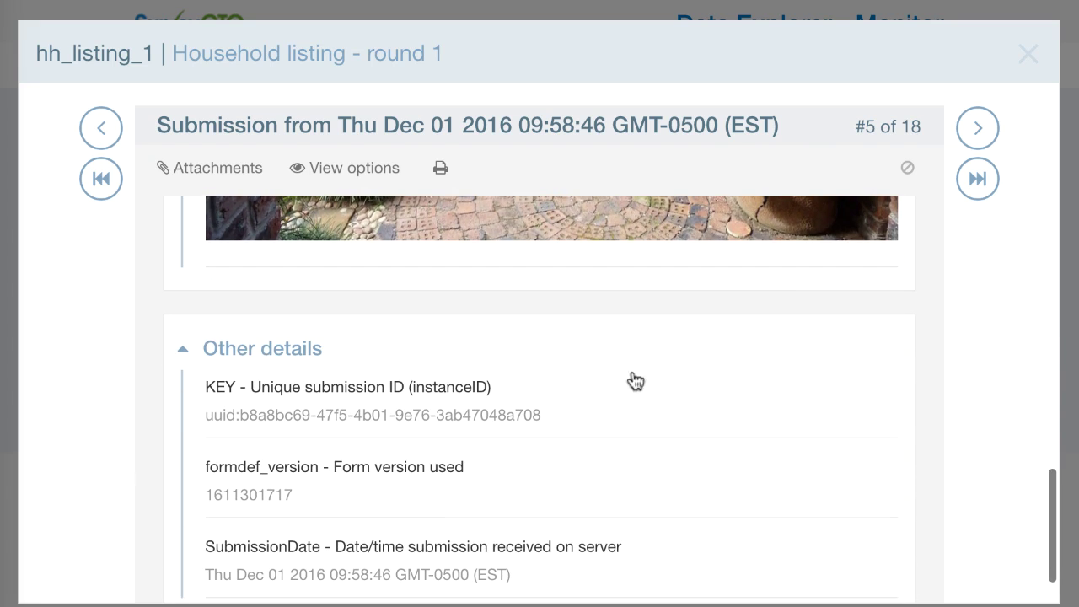
{"action": "left_click", "coordinate": [1026, 56]}
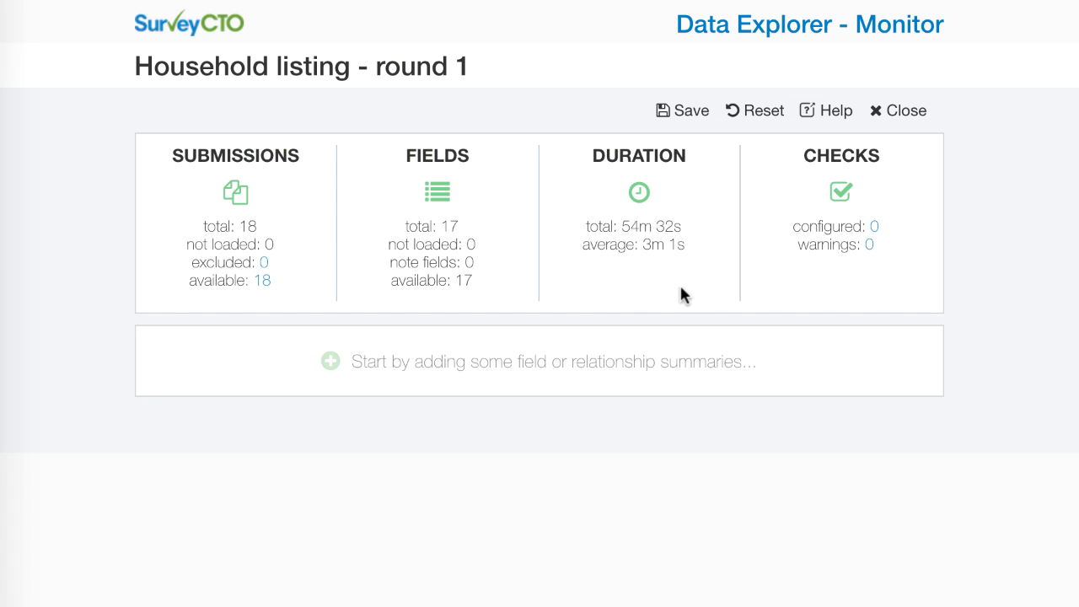
Step: Add field summaries for all fields of the form and save the selection
{"action": "left_click", "coordinate": [656, 358]}
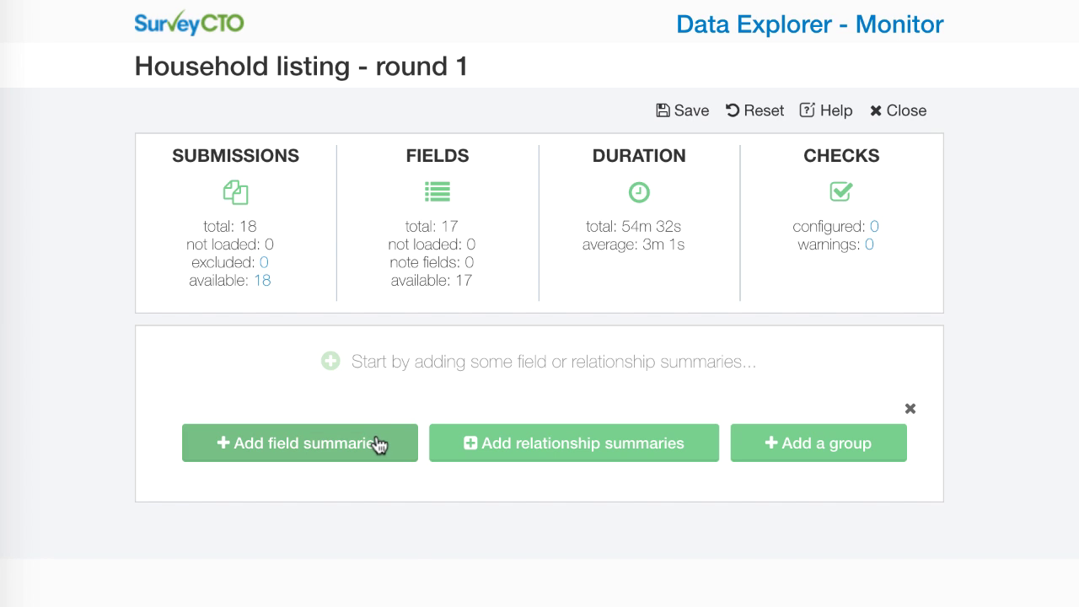
{"action": "left_click", "coordinate": [378, 442]}
{"action": "scroll", "coordinate": [610, 447], "scroll_direction": "down", "scroll_amount": 1}
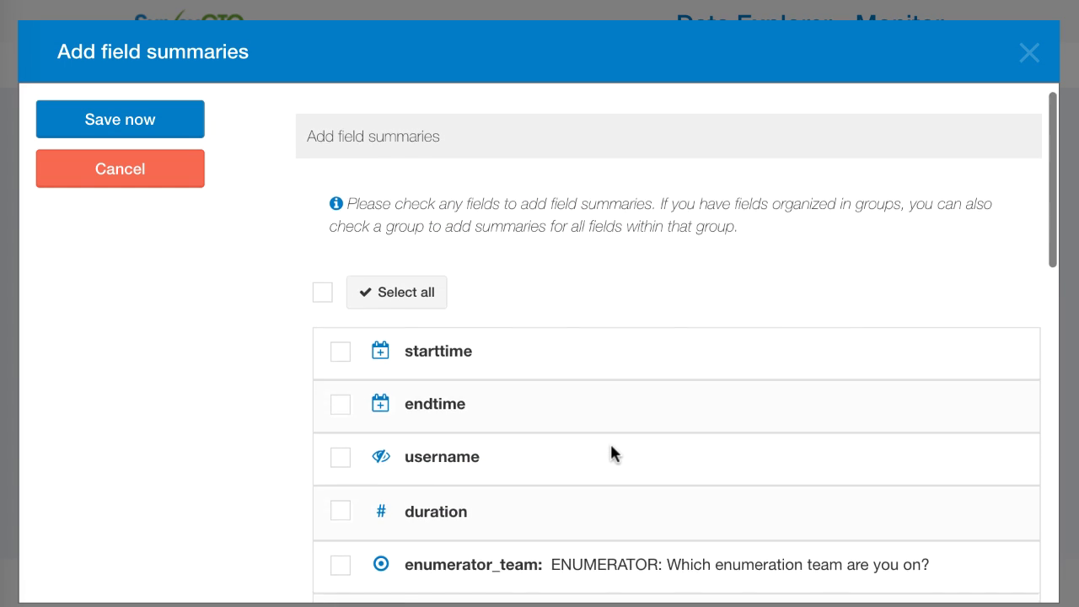
{"action": "scroll", "coordinate": [610, 447], "scroll_direction": "down", "scroll_amount": 10}
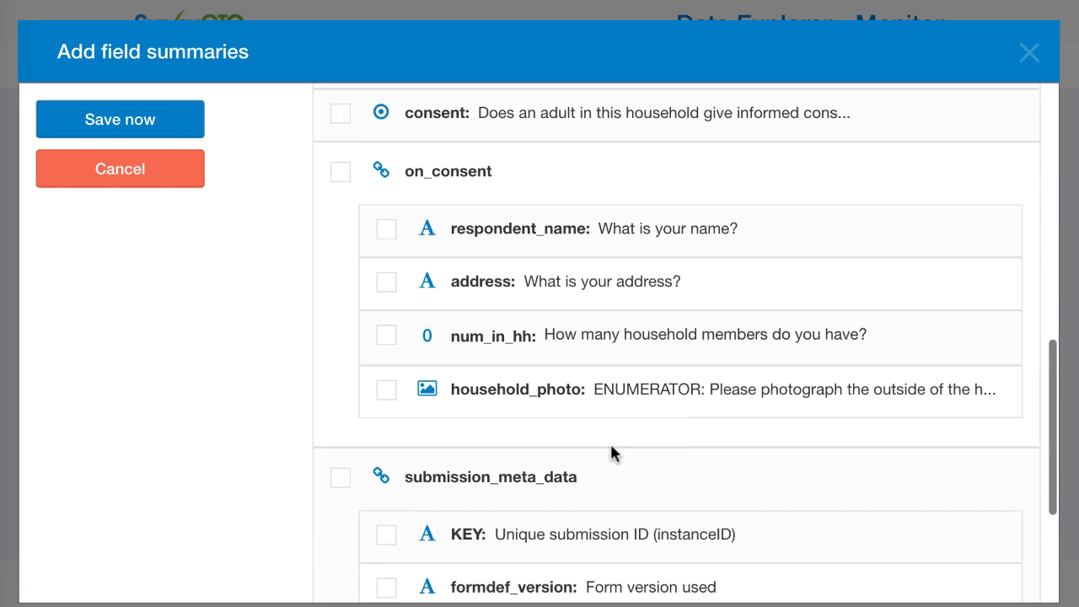
{"action": "scroll", "coordinate": [611, 453], "scroll_direction": "up", "scroll_amount": 10}
{"action": "left_click", "coordinate": [412, 319]}
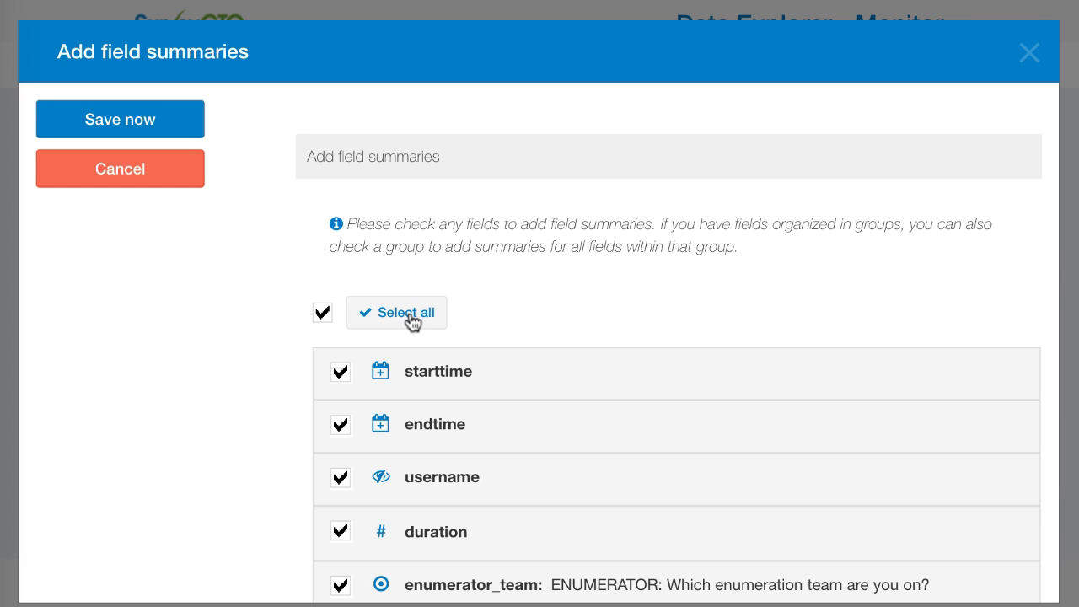
{"action": "left_click", "coordinate": [142, 118]}
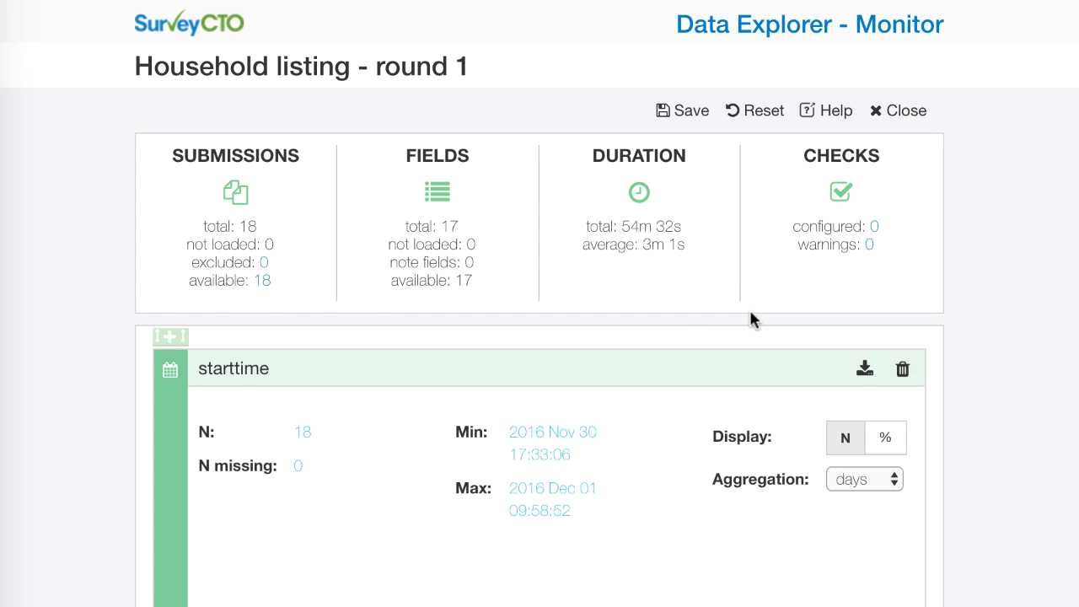
Step: Check the starttime summary's chart for the number of submissions on each day
{"action": "scroll", "coordinate": [753, 319], "scroll_direction": "down", "scroll_amount": 5}
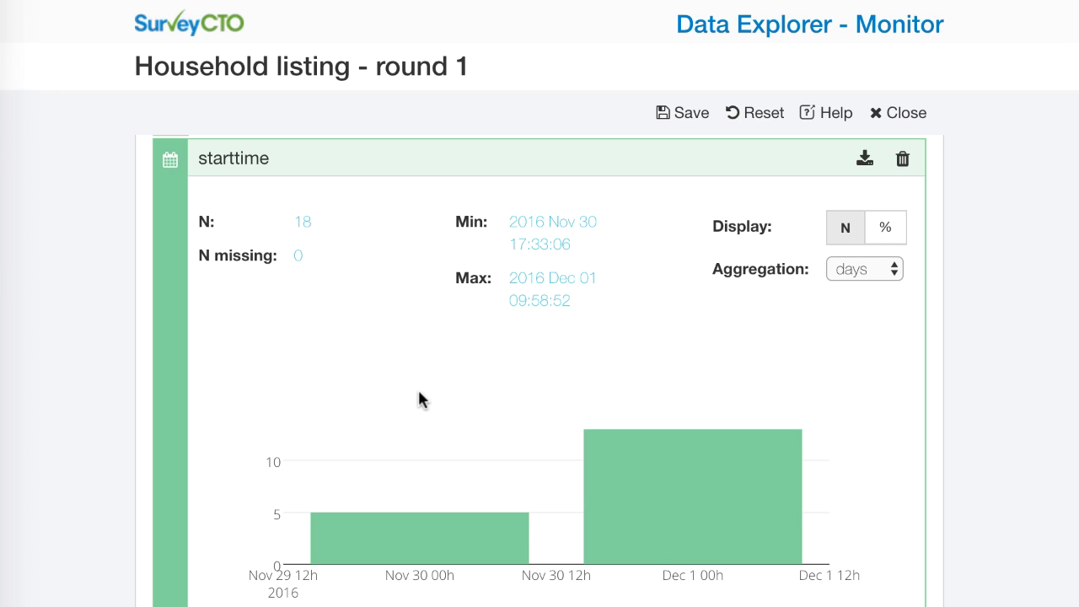
{"action": "mouse_move", "coordinate": [455, 539]}
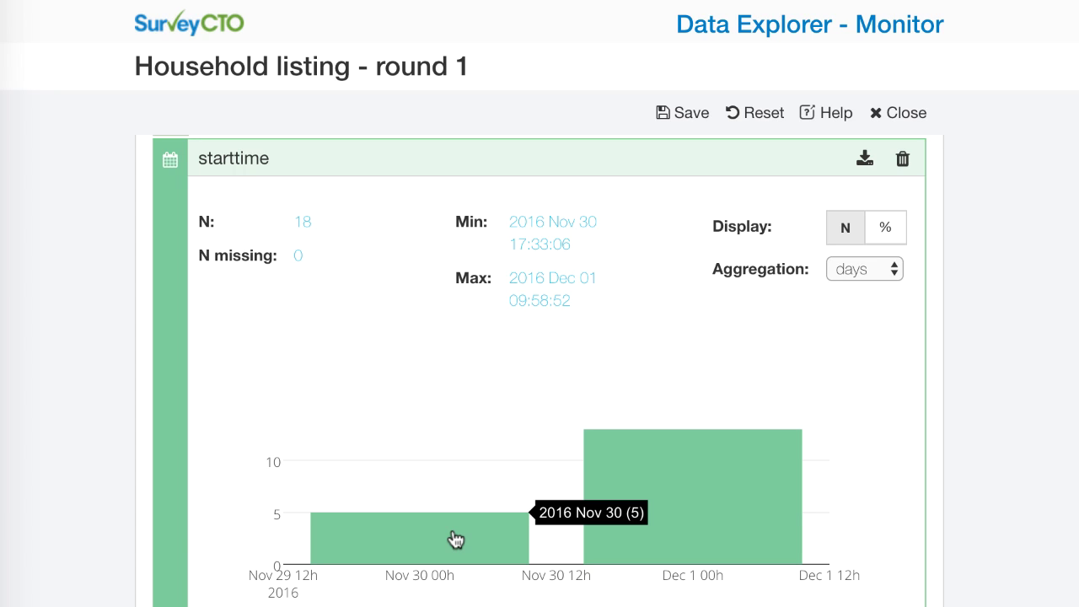
{"action": "mouse_move", "coordinate": [679, 463]}
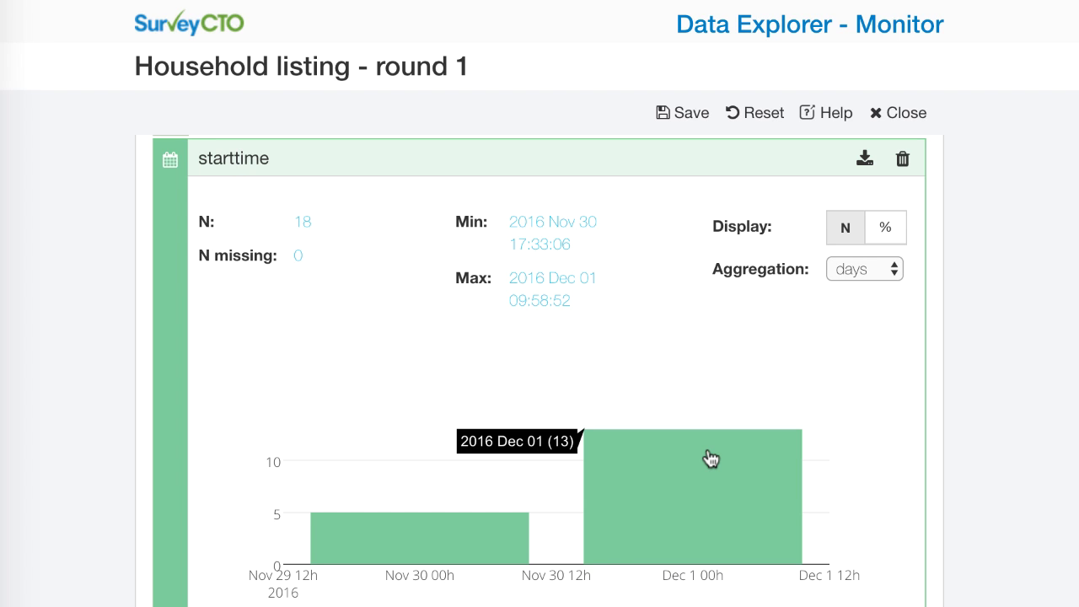
{"action": "scroll", "coordinate": [853, 470], "scroll_direction": "down", "scroll_amount": 5}
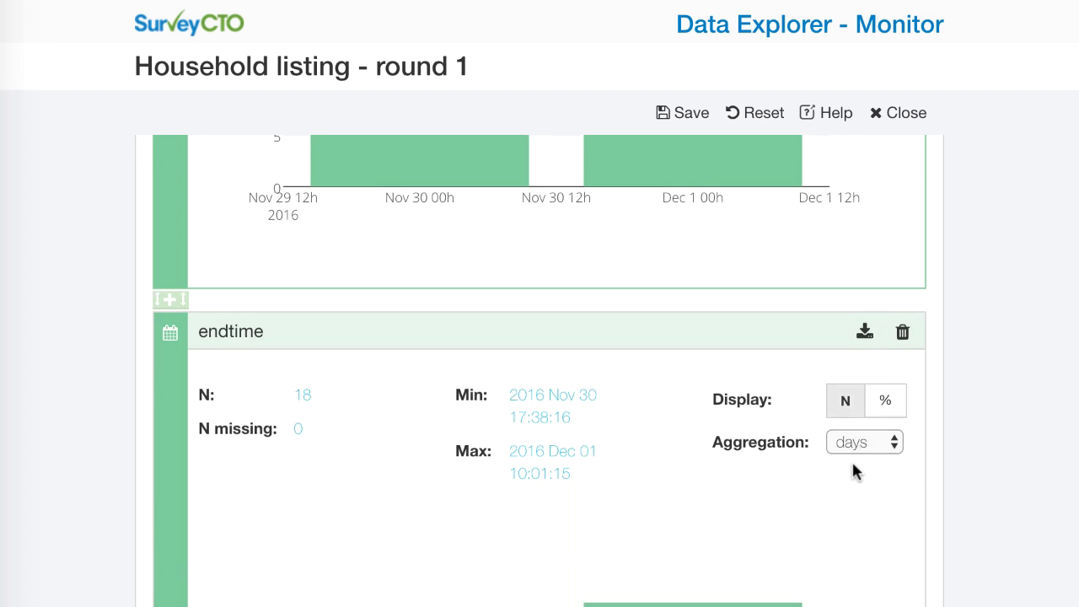
Step: Delete the endtime and username field summaries, confirming each deletion
{"action": "scroll", "coordinate": [853, 470], "scroll_direction": "down", "scroll_amount": 2}
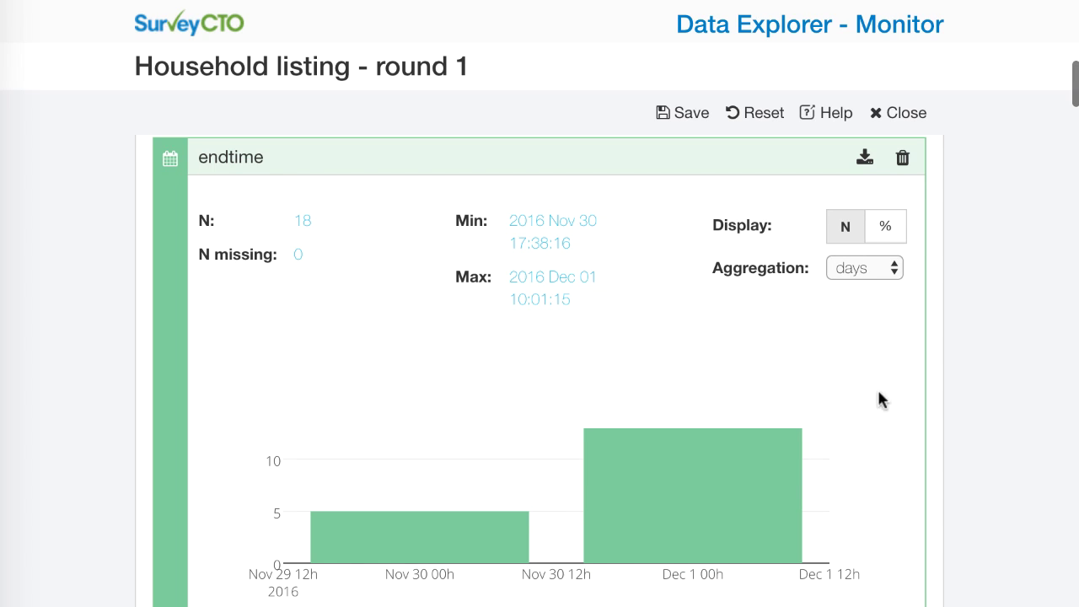
{"action": "left_click", "coordinate": [902, 160]}
{"action": "left_click", "coordinate": [811, 251]}
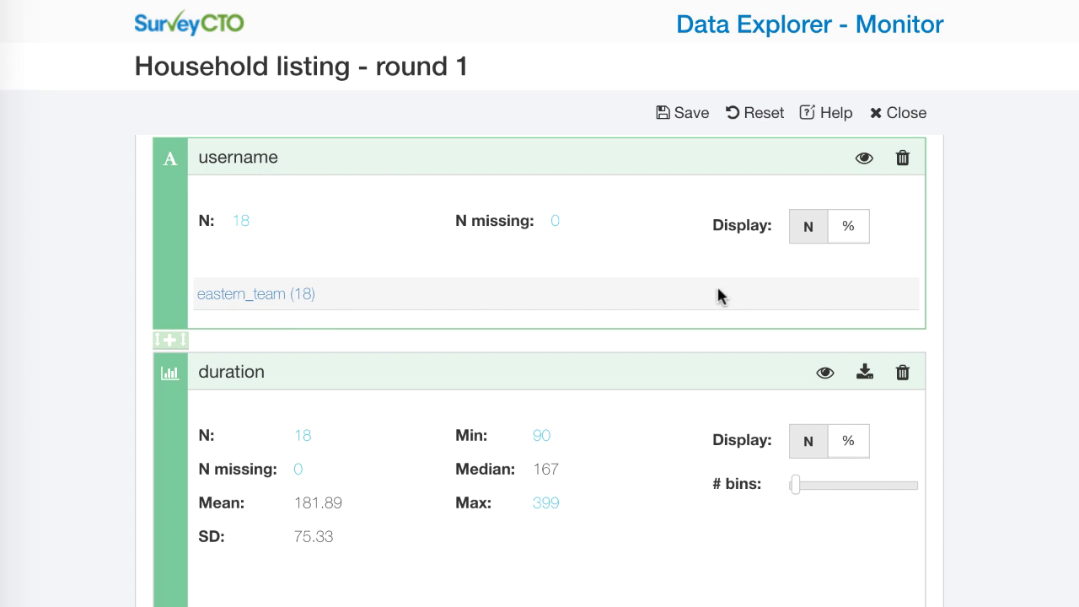
{"action": "left_click", "coordinate": [902, 159]}
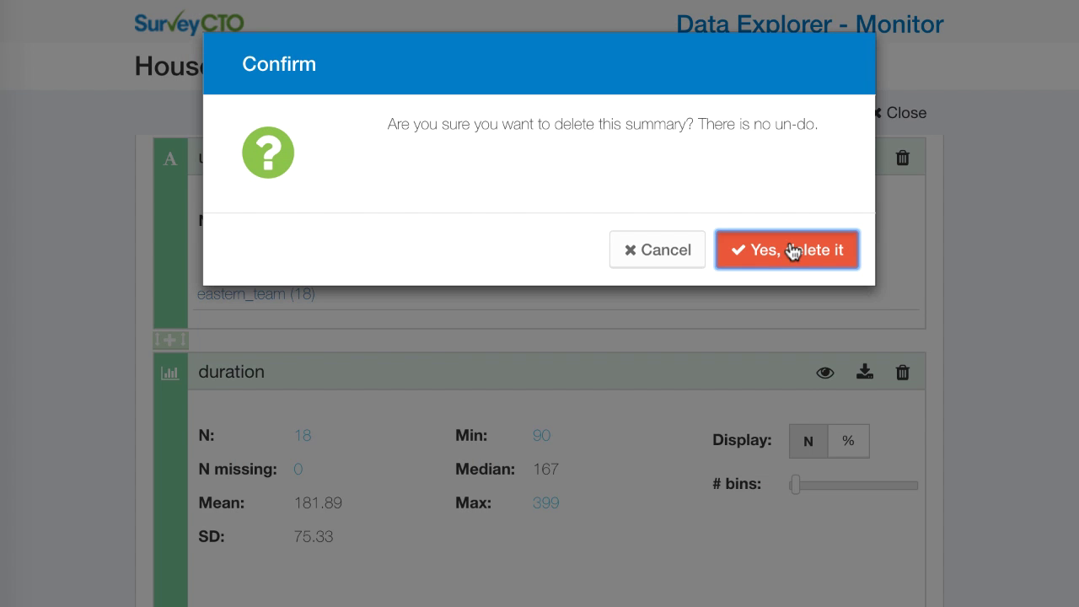
{"action": "left_click", "coordinate": [729, 248]}
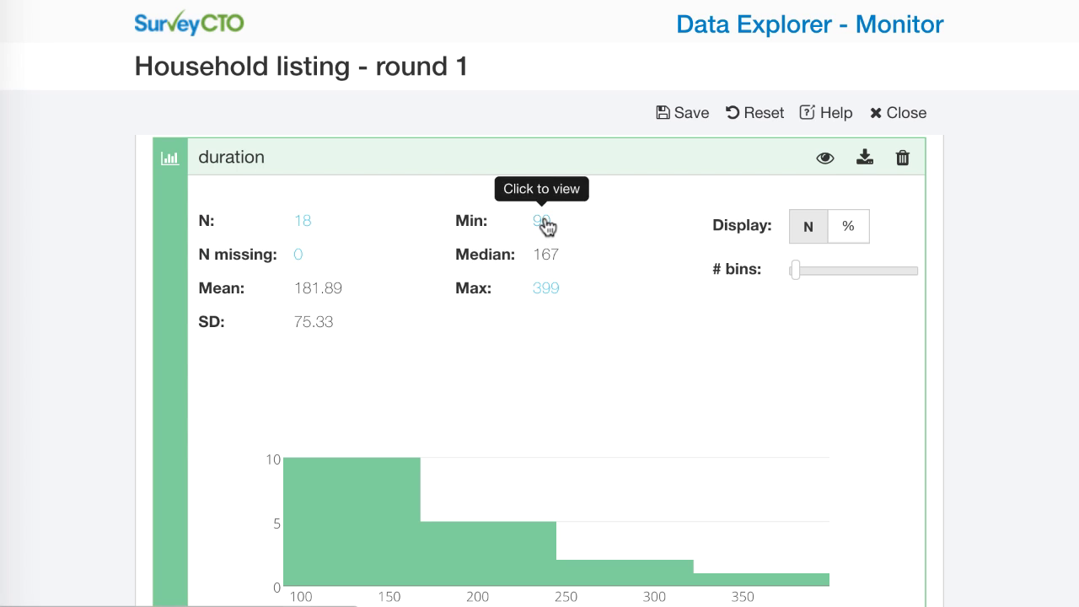
Step: Show and dismiss the options for the shortest-duration bar in the duration histogram, and review the enumerator_team, enumerator and province summaries
{"action": "left_click", "coordinate": [388, 496]}
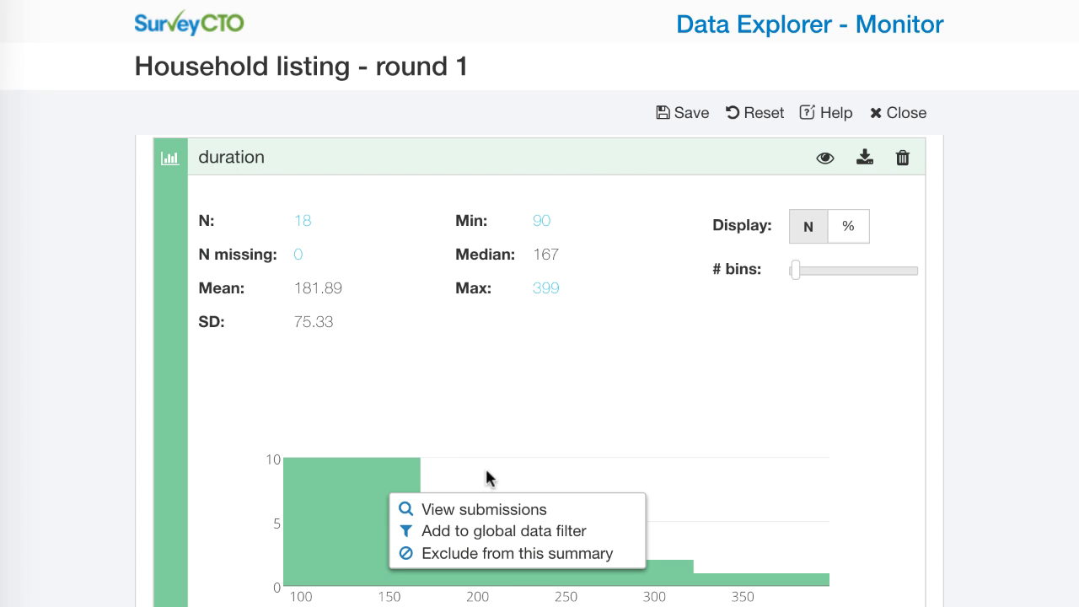
{"action": "left_click", "coordinate": [845, 416]}
{"action": "scroll", "coordinate": [846, 417], "scroll_direction": "down", "scroll_amount": 5}
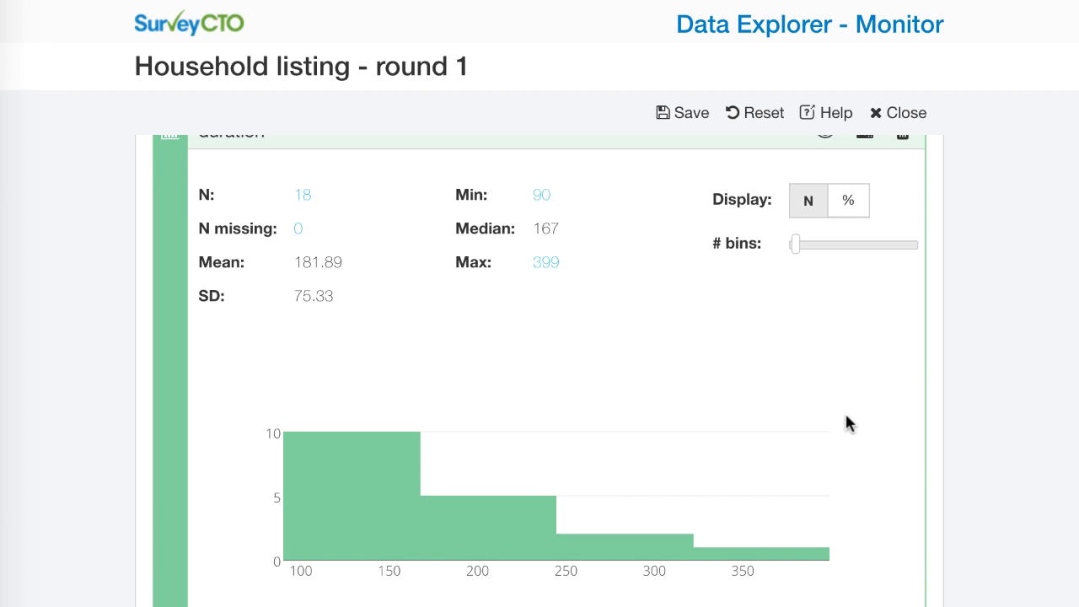
{"action": "scroll", "coordinate": [847, 419], "scroll_direction": "down", "scroll_amount": 2}
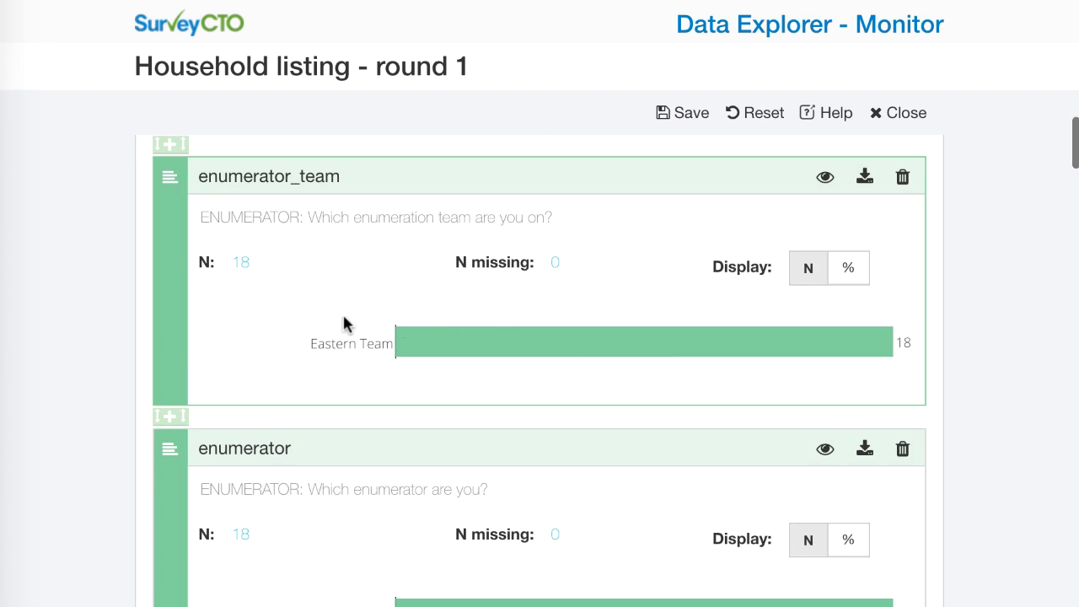
{"action": "scroll", "coordinate": [461, 379], "scroll_direction": "down", "scroll_amount": 3}
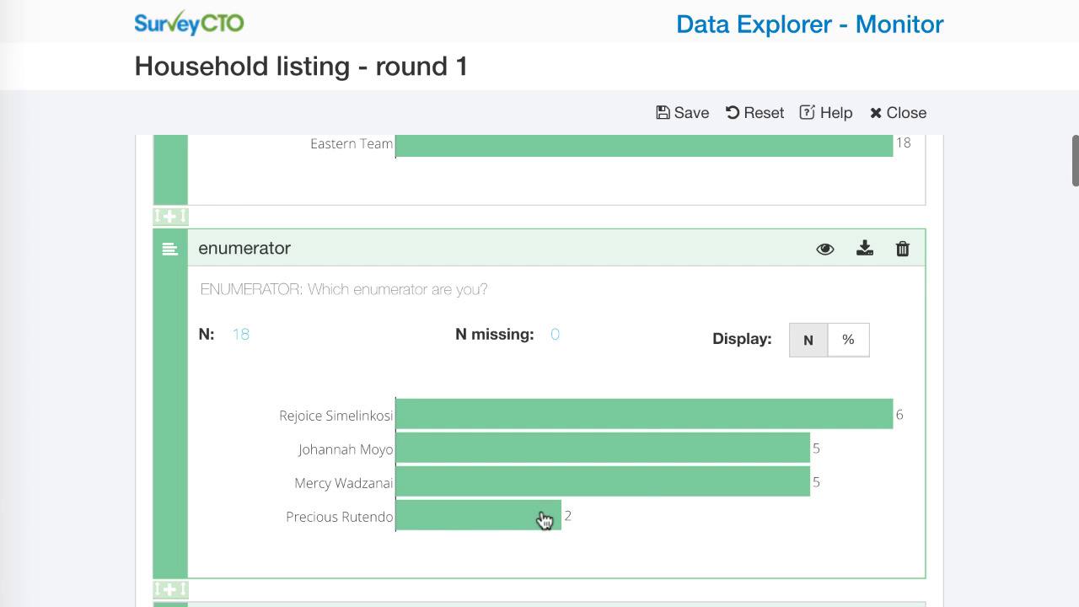
{"action": "scroll", "coordinate": [789, 525], "scroll_direction": "down", "scroll_amount": 5}
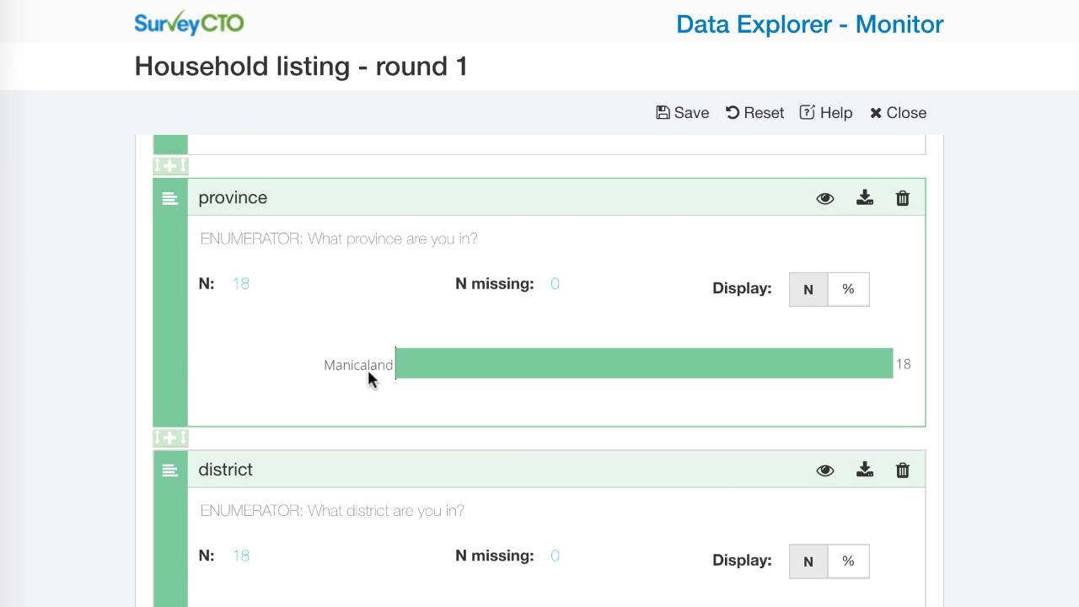
Step: Review the district summary and switch the gps_location map to satellite imagery
{"action": "scroll", "coordinate": [434, 396], "scroll_direction": "down", "scroll_amount": 3}
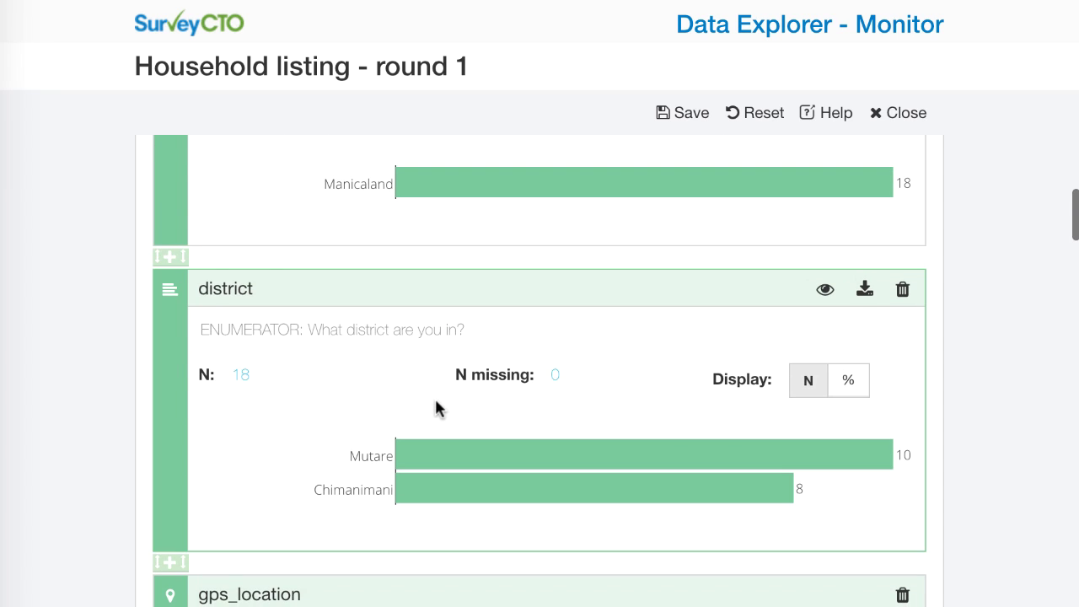
{"action": "scroll", "coordinate": [437, 408], "scroll_direction": "down", "scroll_amount": 1}
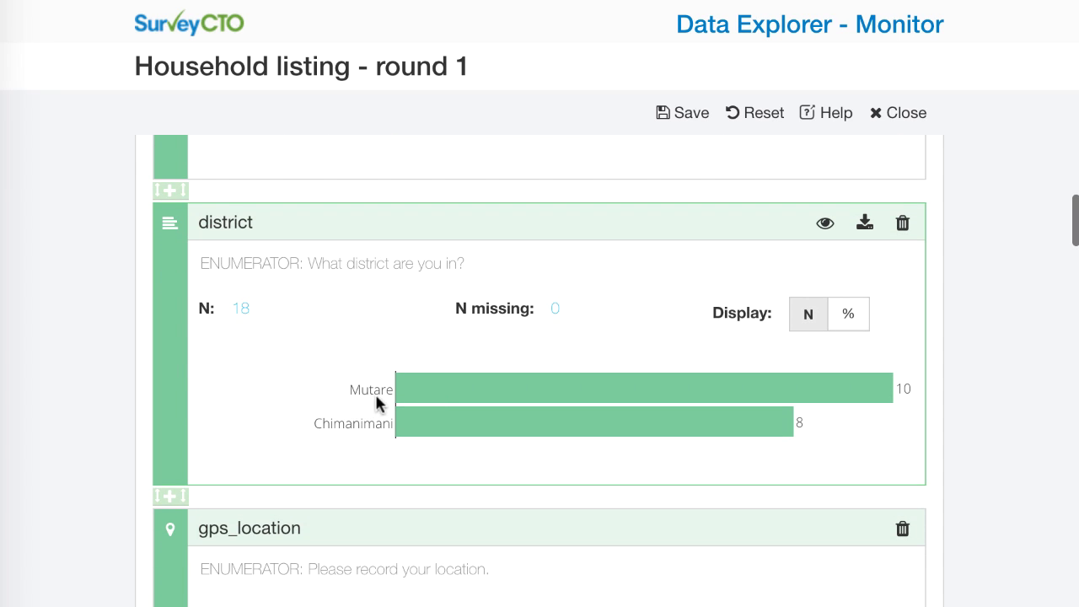
{"action": "scroll", "coordinate": [406, 463], "scroll_direction": "down", "scroll_amount": 6}
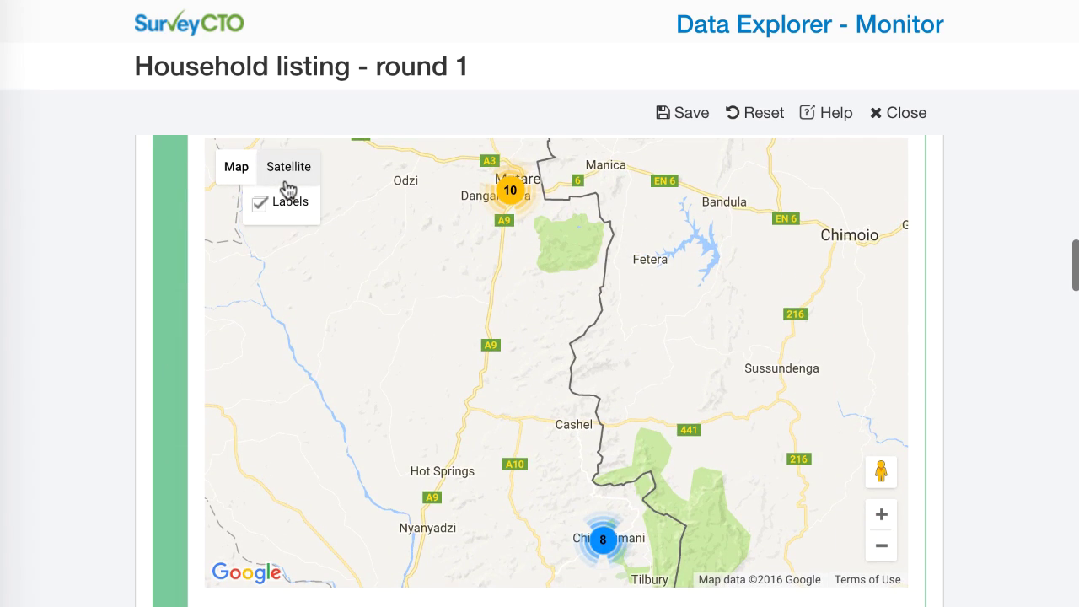
{"action": "left_click", "coordinate": [285, 173]}
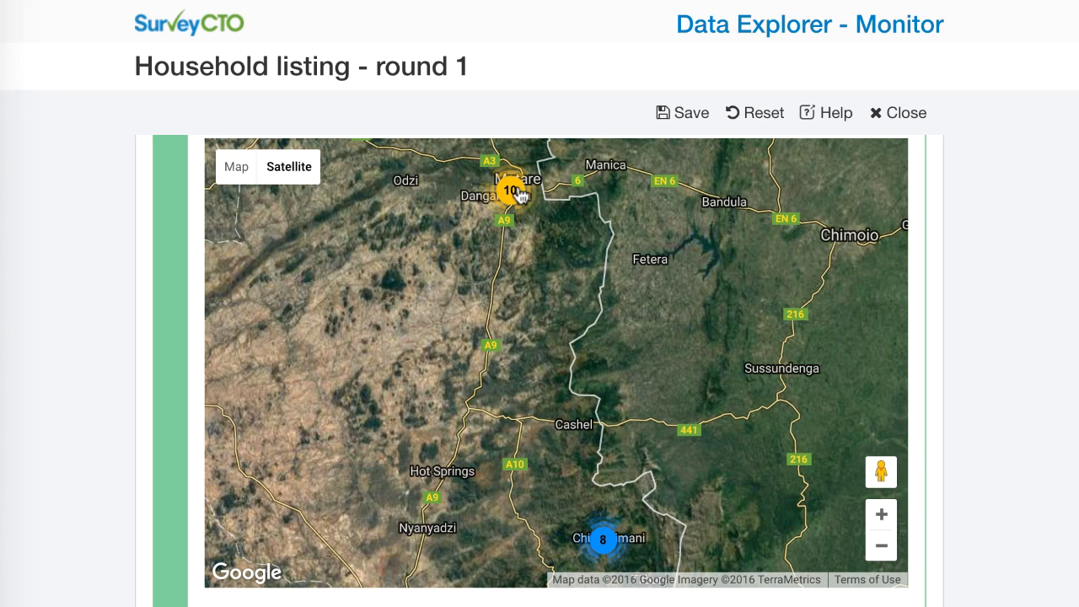
Step: Zoom the satellite map into the Chimanimani submission cluster and its central sub-cluster, and inspect the marker on the building
{"action": "left_click", "coordinate": [600, 541]}
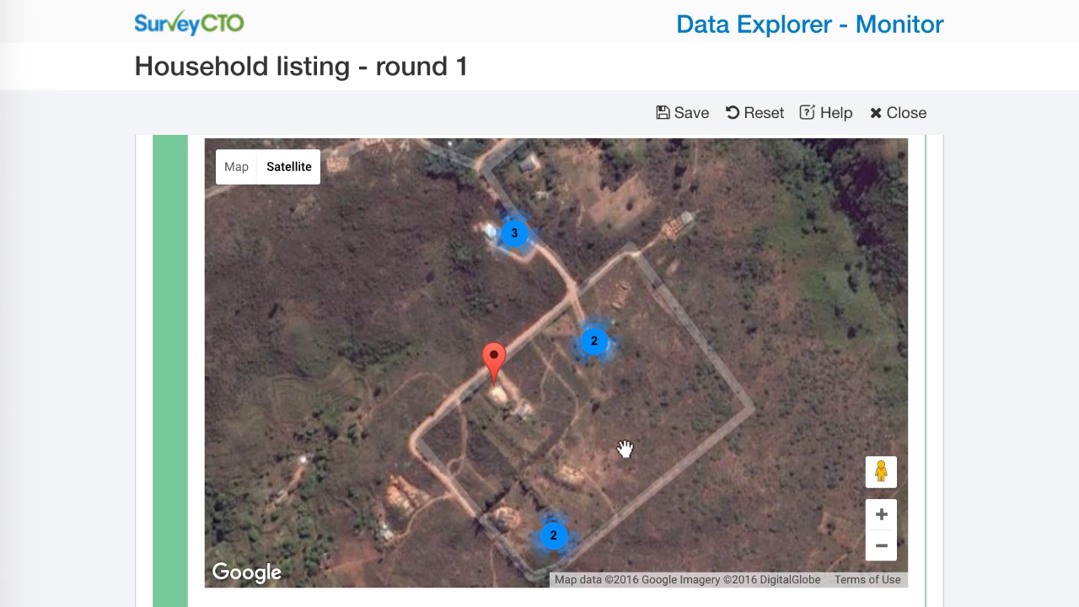
{"action": "left_click", "coordinate": [595, 342]}
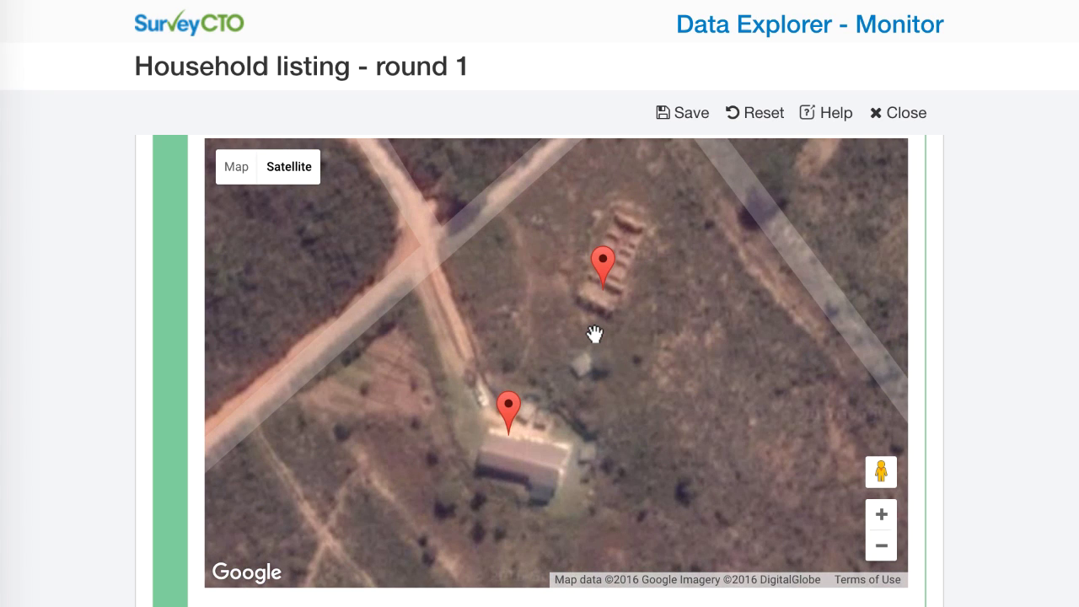
{"action": "left_click", "coordinate": [509, 409]}
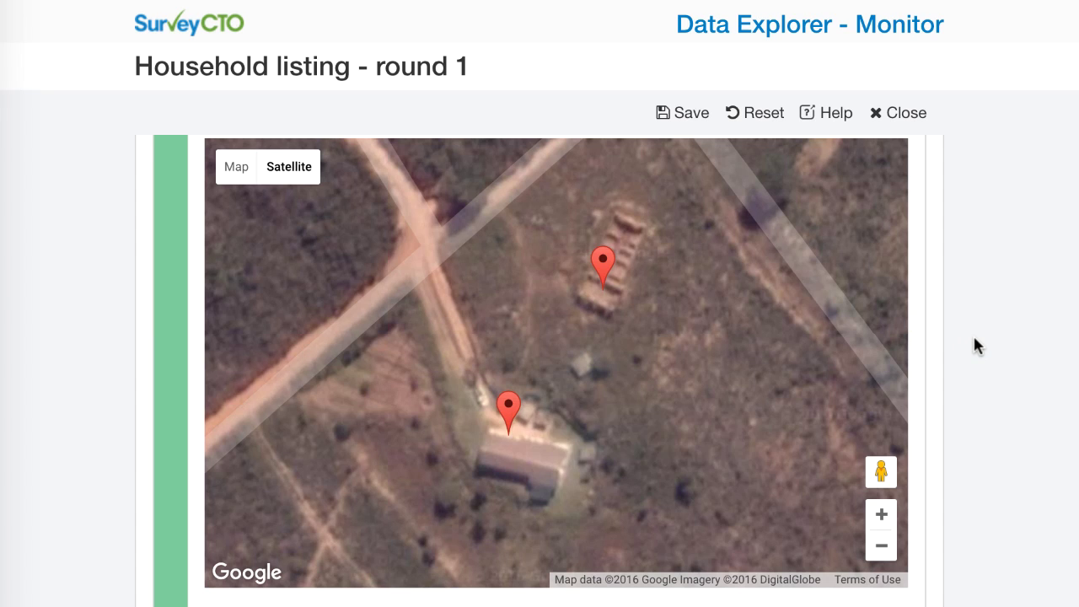
Step: Display the consent summary's chart as percentages instead of counts
{"action": "scroll", "coordinate": [973, 337], "scroll_direction": "down", "scroll_amount": 5}
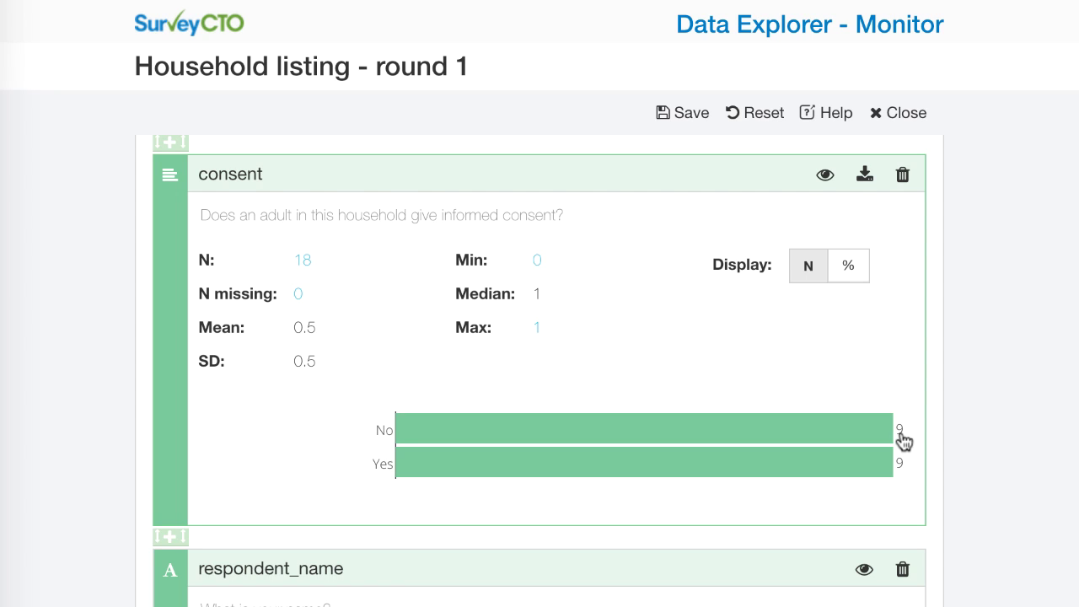
{"action": "left_click", "coordinate": [850, 265]}
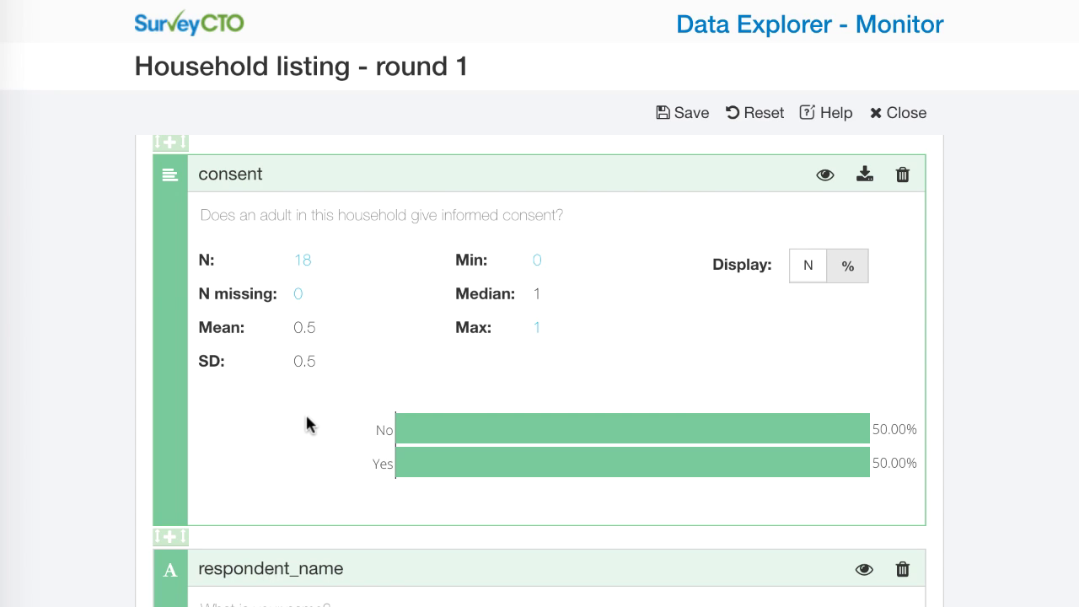
Step: Add relationship summaries below the consent summary, with enumerator as the primary field paired with consent and duration, and save them
{"action": "left_click", "coordinate": [170, 537]}
{"action": "scroll", "coordinate": [338, 438], "scroll_direction": "down", "scroll_amount": 2}
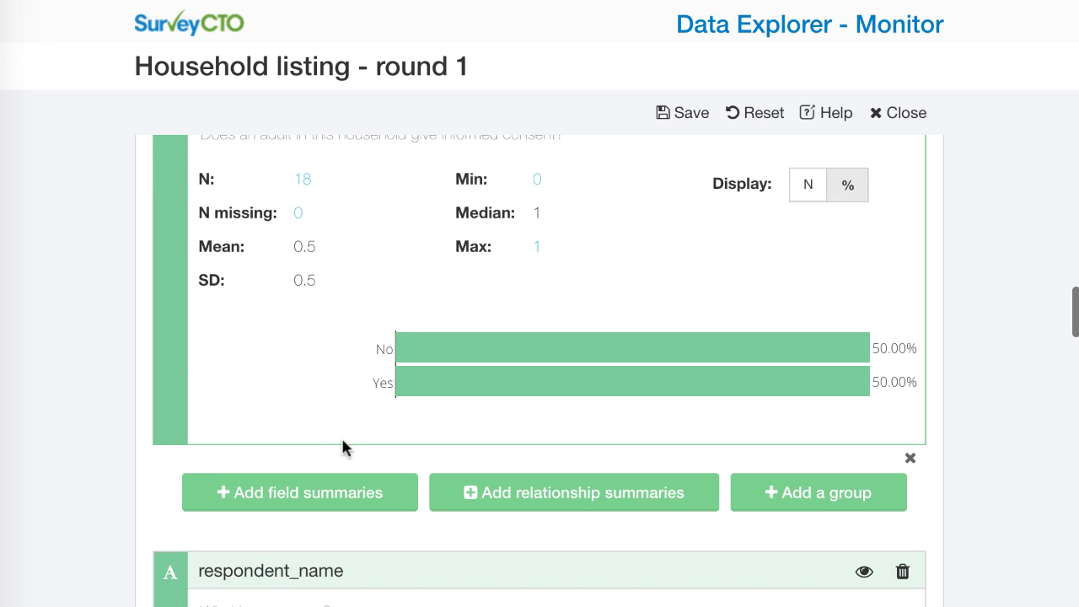
{"action": "left_click", "coordinate": [537, 497]}
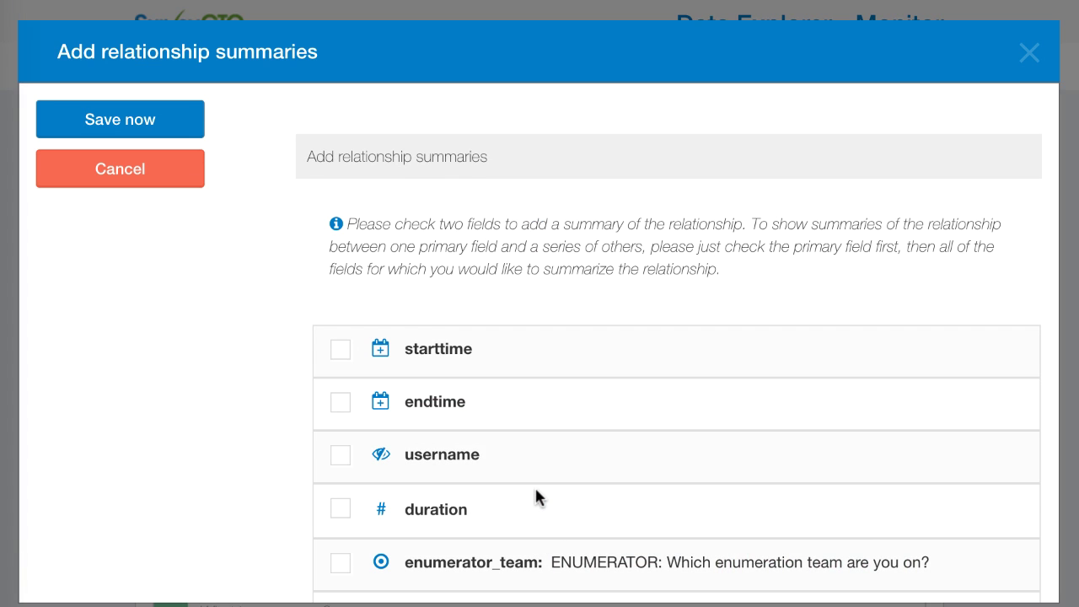
{"action": "scroll", "coordinate": [535, 490], "scroll_direction": "down", "scroll_amount": 3}
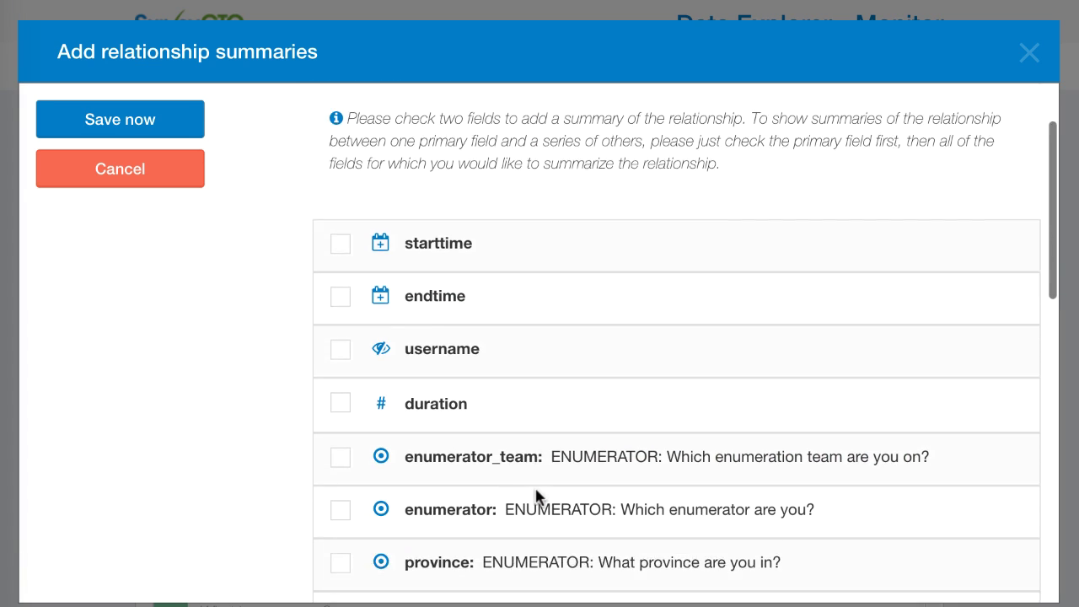
{"action": "left_click", "coordinate": [345, 489]}
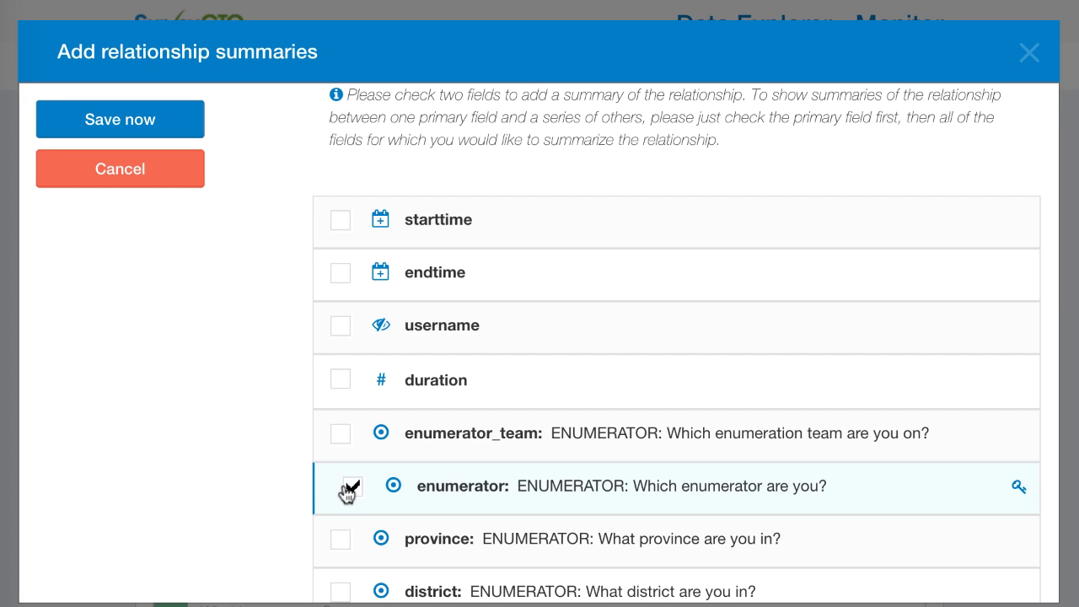
{"action": "scroll", "coordinate": [346, 494], "scroll_direction": "down", "scroll_amount": 5}
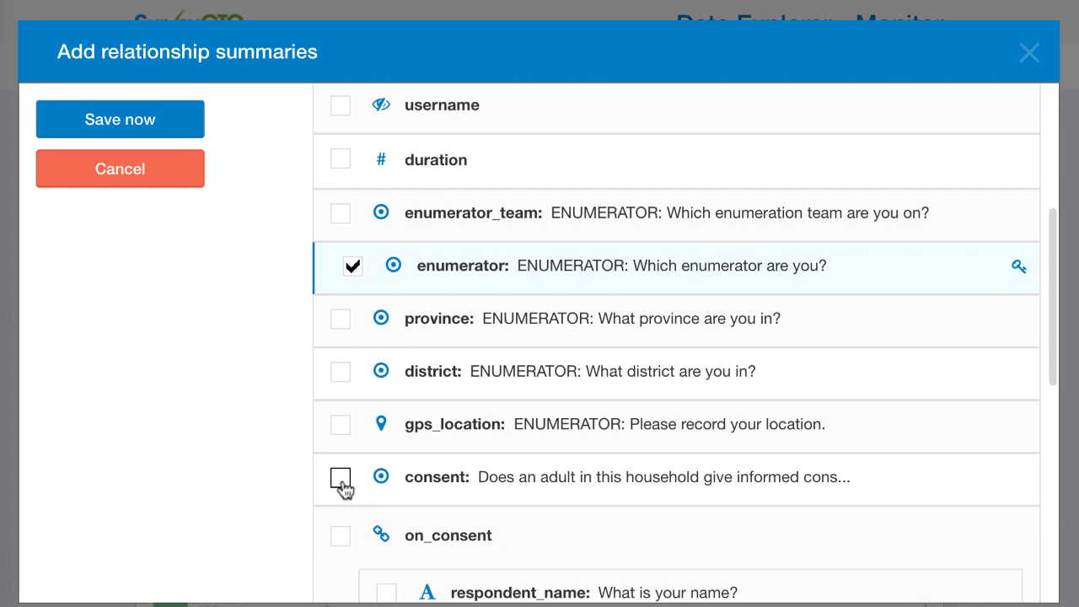
{"action": "left_click", "coordinate": [342, 479]}
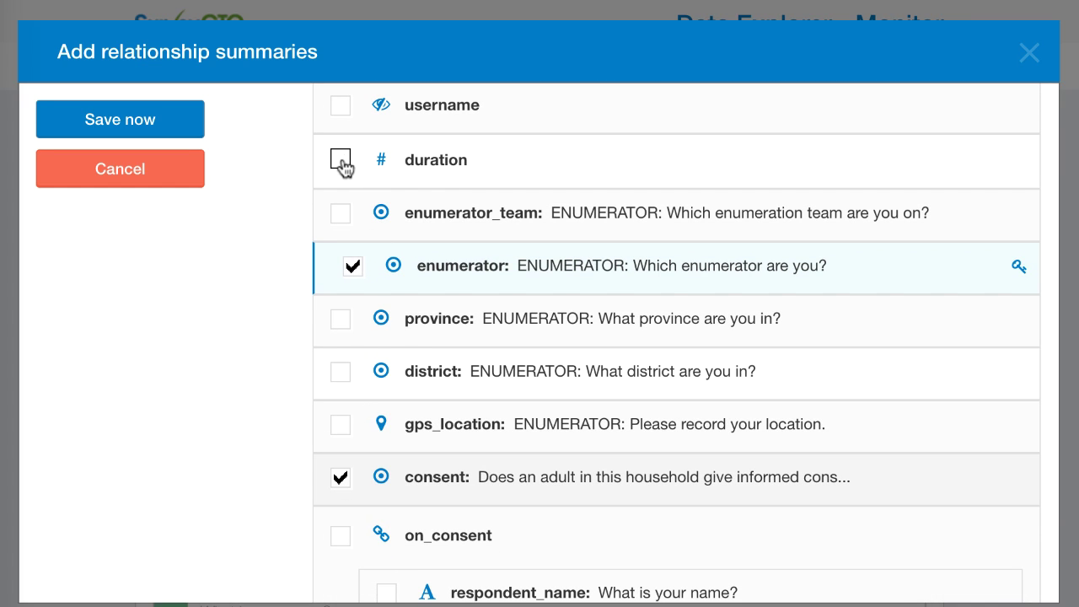
{"action": "left_click", "coordinate": [342, 159]}
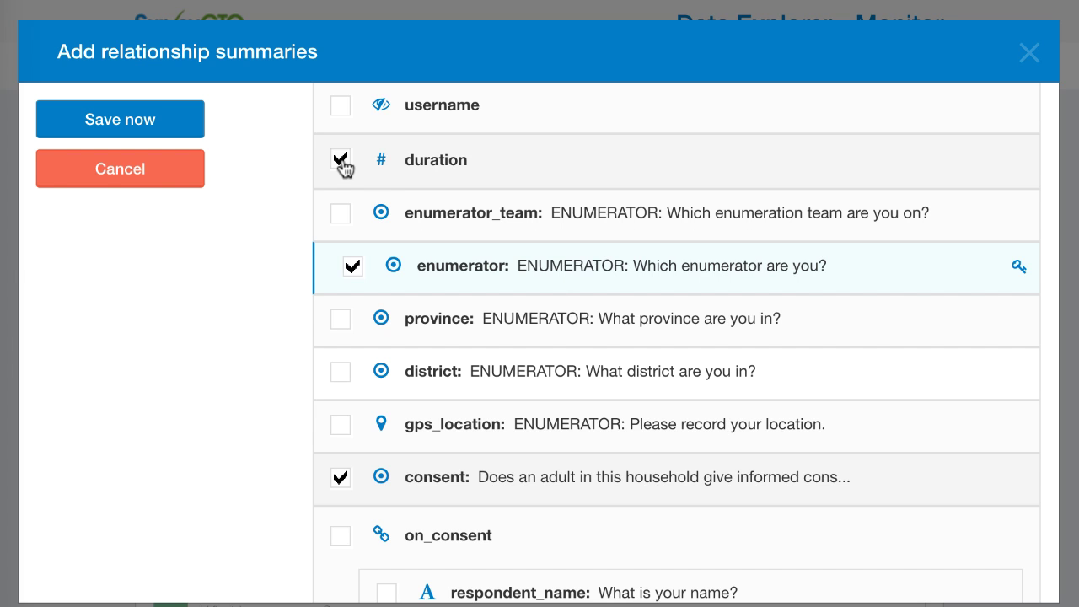
{"action": "left_click", "coordinate": [146, 122]}
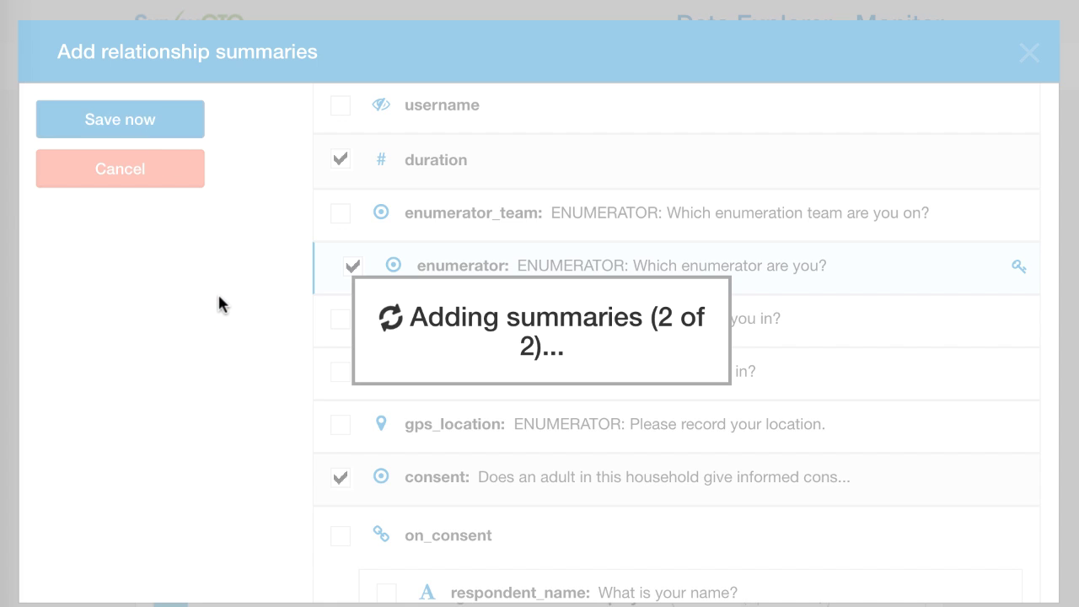
Step: Set the enumerator / duration summary to display mean (duration) and check the mean for individual enumerators
{"action": "scroll", "coordinate": [458, 386], "scroll_direction": "down", "scroll_amount": 4}
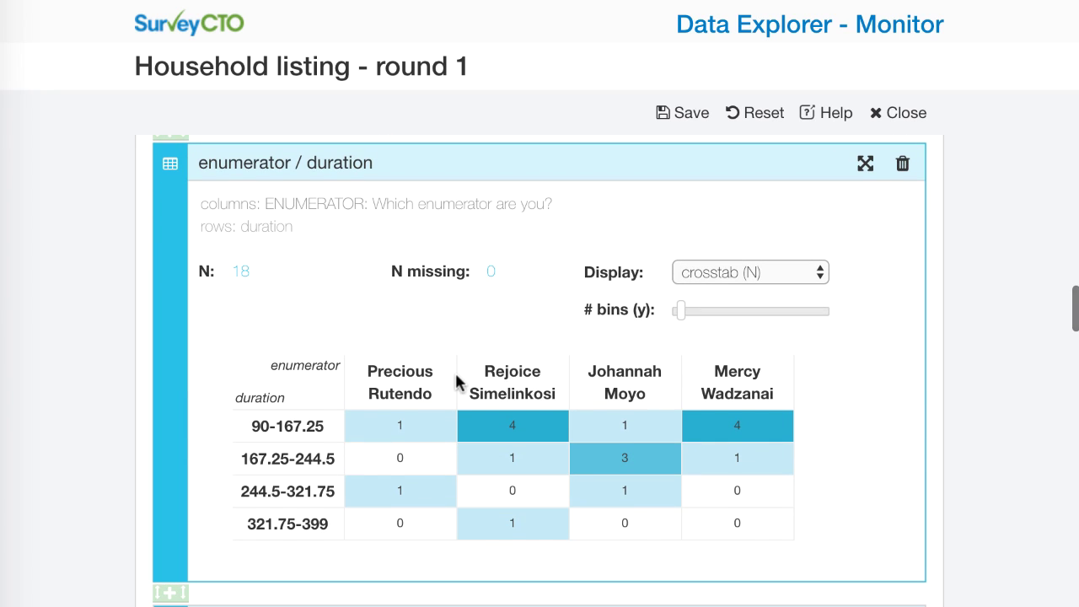
{"action": "left_click", "coordinate": [777, 281]}
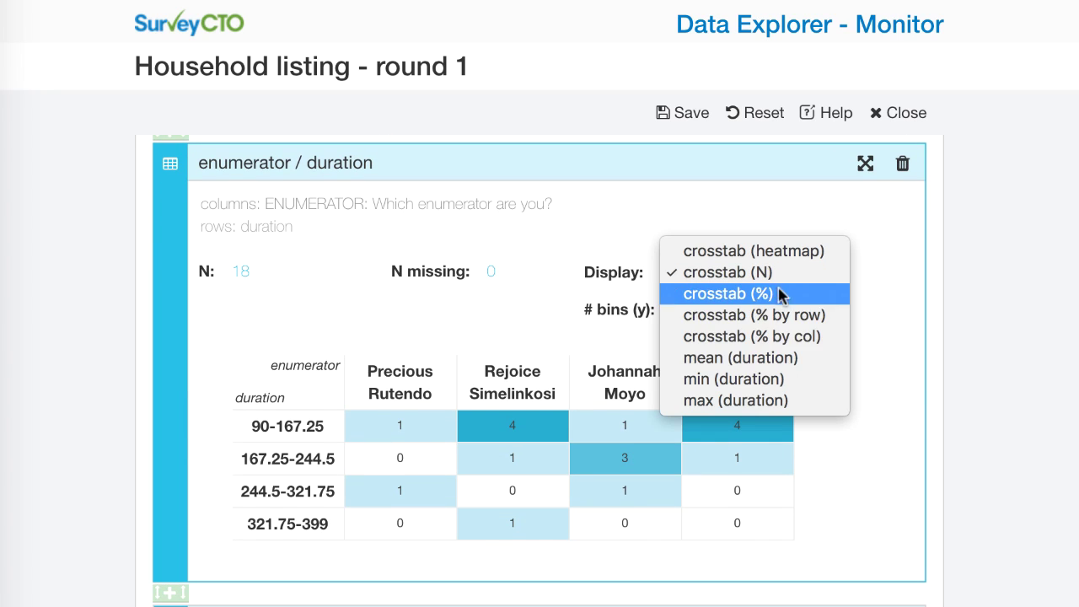
{"action": "left_click", "coordinate": [807, 359]}
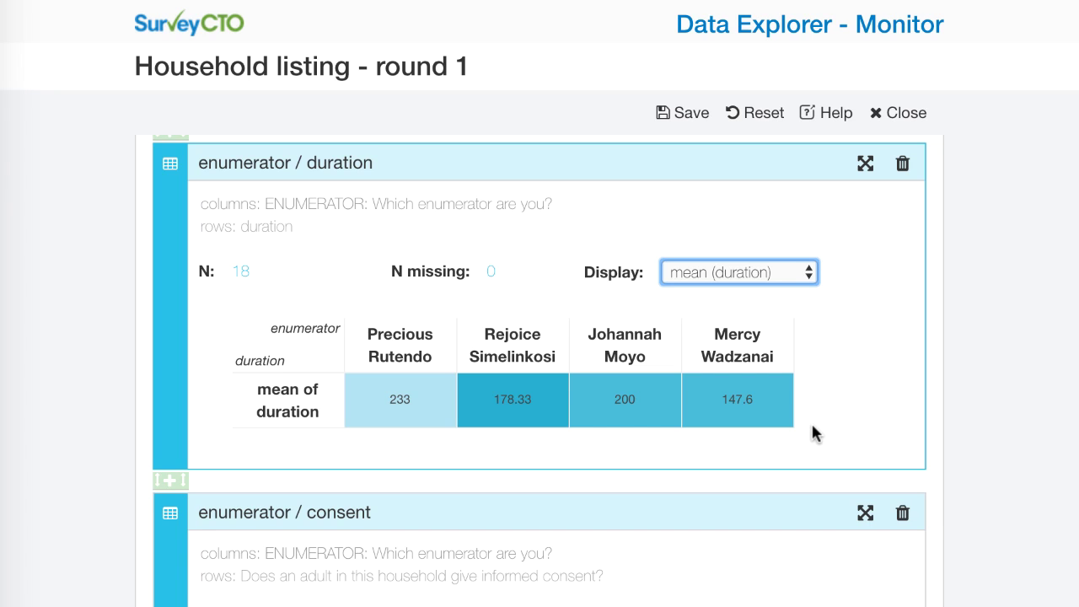
{"action": "mouse_move", "coordinate": [764, 417]}
{"action": "mouse_move", "coordinate": [431, 396]}
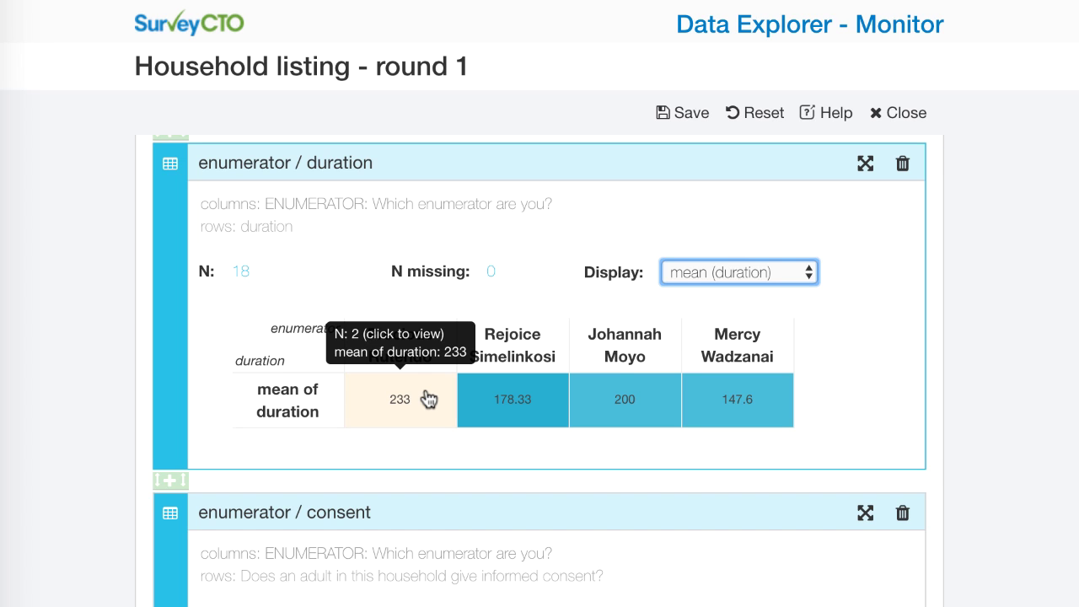
Step: Set the enumerator / consent summary to display crosstab (% by col) and compare the consent rates between enumerators
{"action": "scroll", "coordinate": [428, 451], "scroll_direction": "down", "scroll_amount": 5}
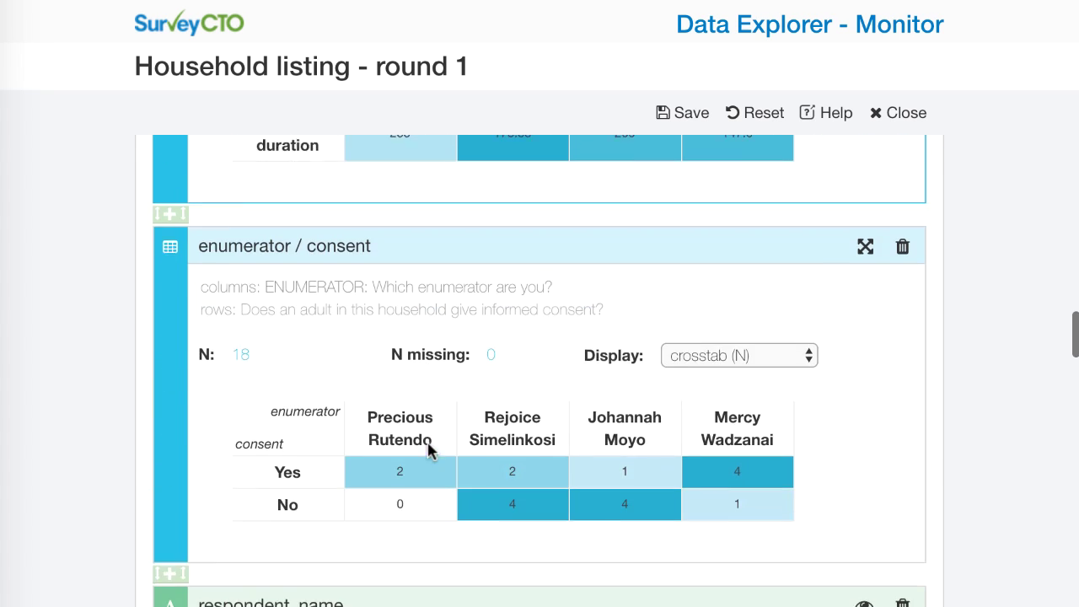
{"action": "scroll", "coordinate": [427, 451], "scroll_direction": "down", "scroll_amount": 1}
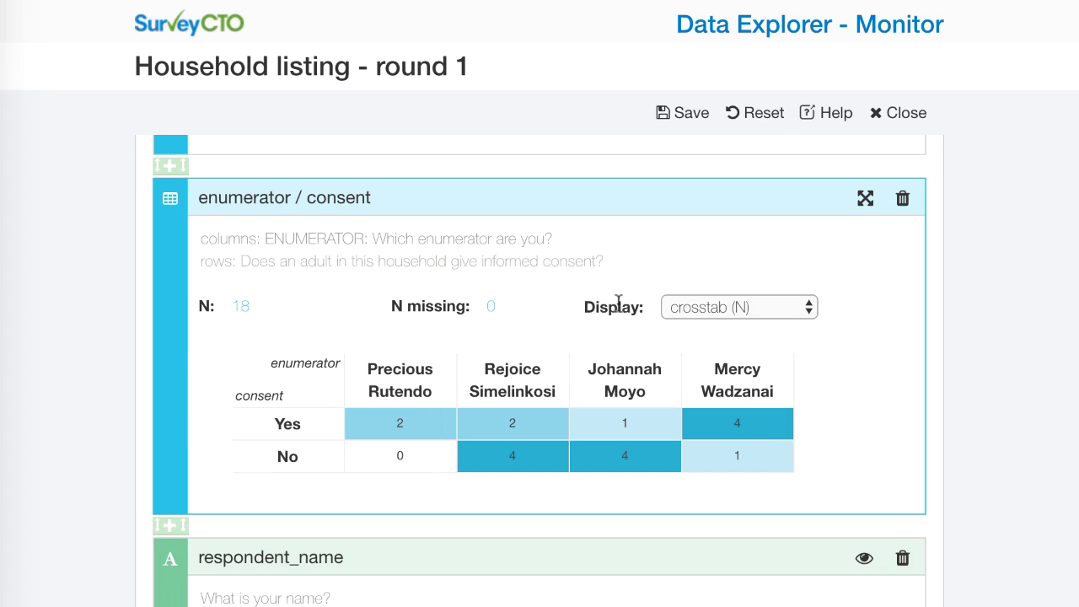
{"action": "left_click", "coordinate": [777, 312]}
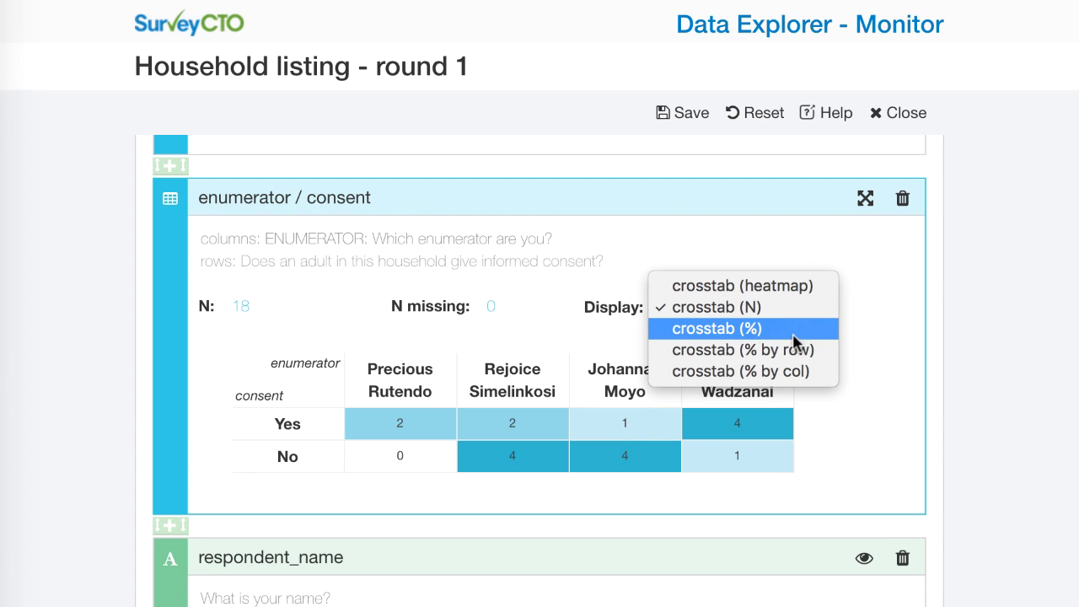
{"action": "left_click", "coordinate": [797, 371]}
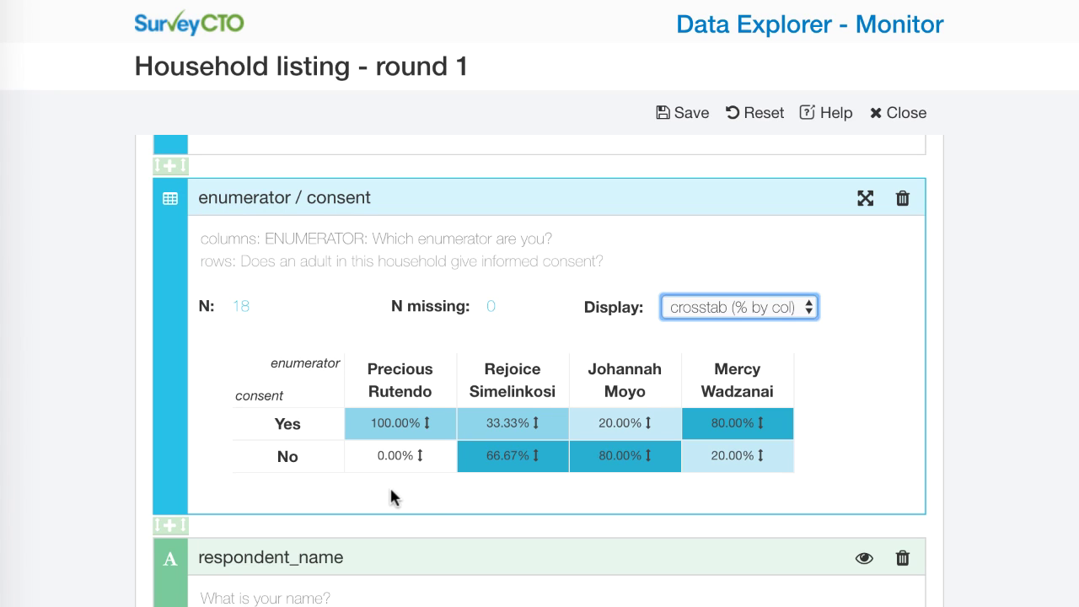
{"action": "mouse_move", "coordinate": [406, 433]}
{"action": "mouse_move", "coordinate": [634, 429]}
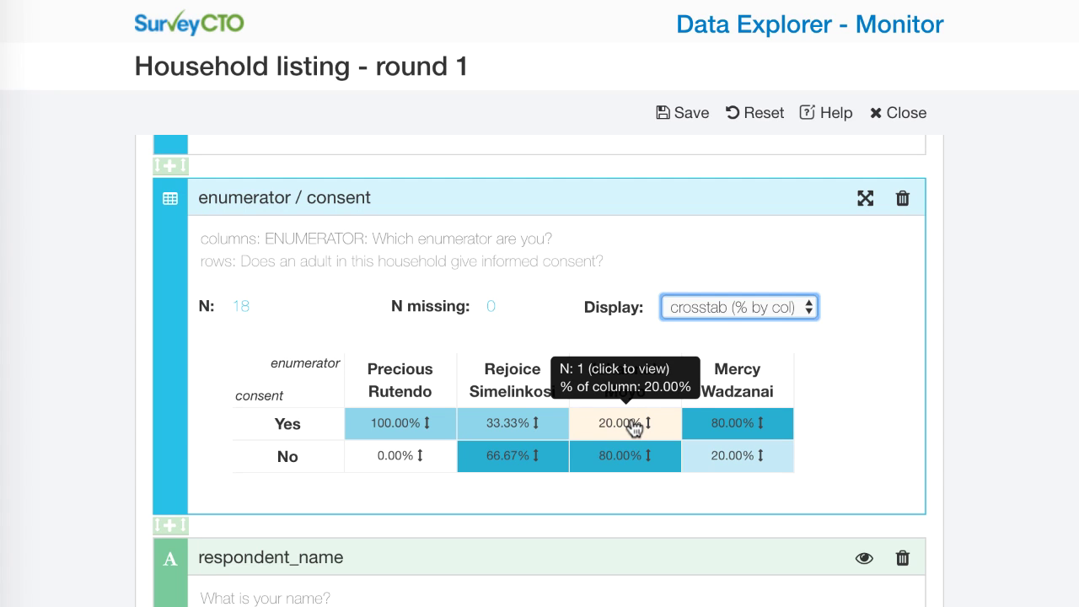
{"action": "mouse_move", "coordinate": [634, 461]}
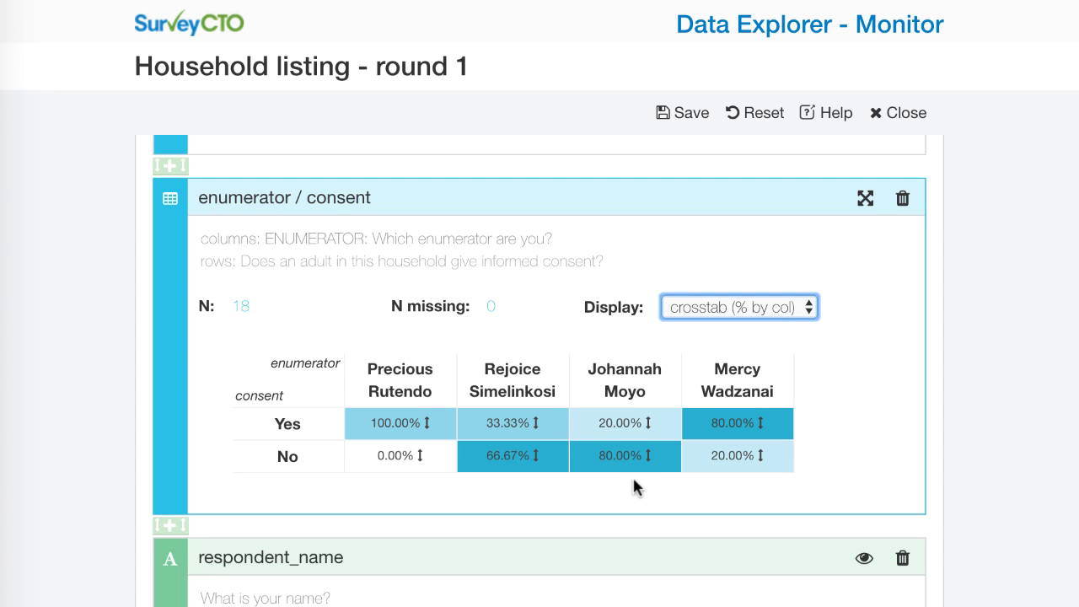
Step: Examine the respondent_name and address response lists and the num_in_hh summary's statistics and histogram
{"action": "scroll", "coordinate": [848, 476], "scroll_direction": "down", "scroll_amount": 3}
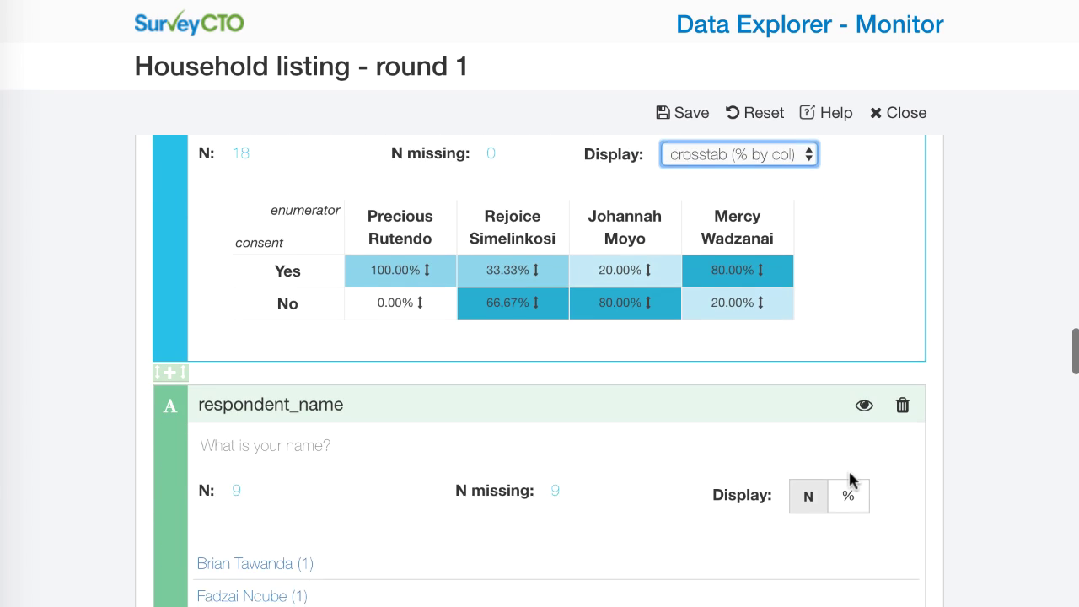
{"action": "scroll", "coordinate": [850, 477], "scroll_direction": "down", "scroll_amount": 4}
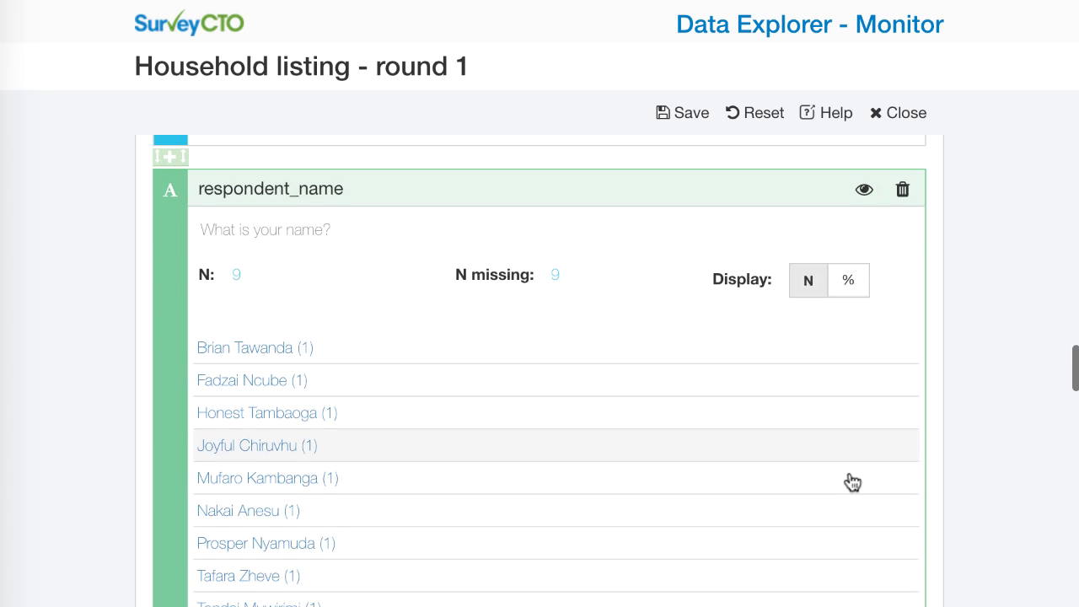
{"action": "scroll", "coordinate": [852, 481], "scroll_direction": "down", "scroll_amount": 1}
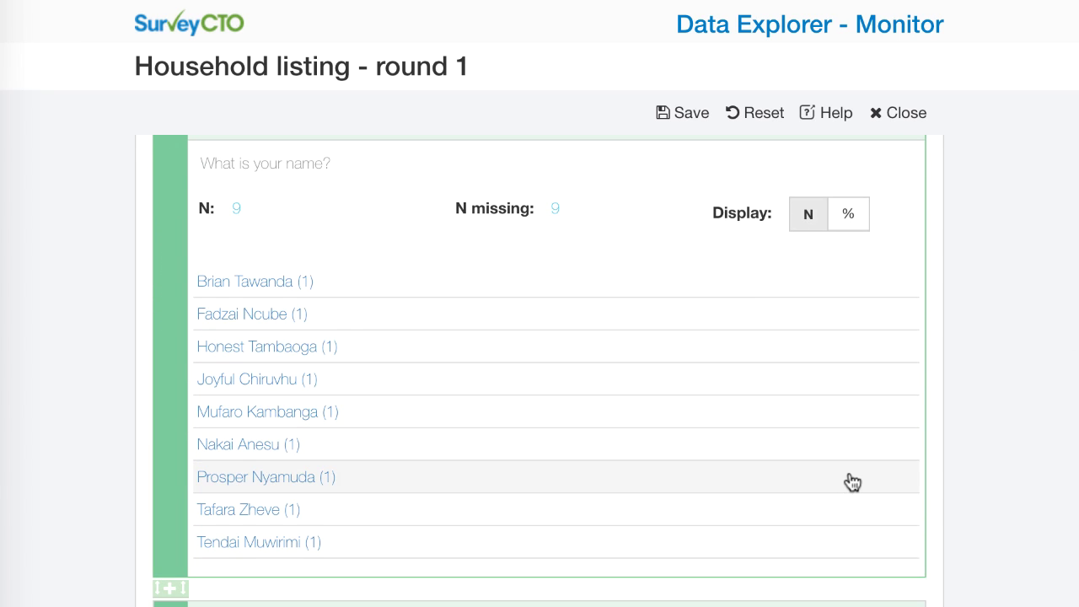
{"action": "scroll", "coordinate": [852, 481], "scroll_direction": "down", "scroll_amount": 7}
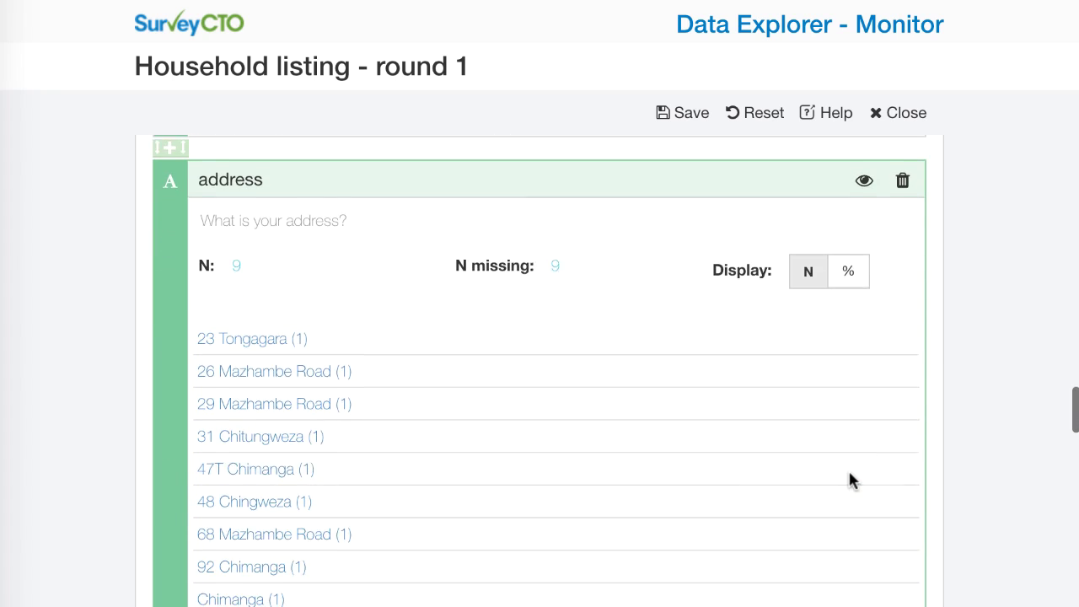
{"action": "scroll", "coordinate": [850, 478], "scroll_direction": "down", "scroll_amount": 1}
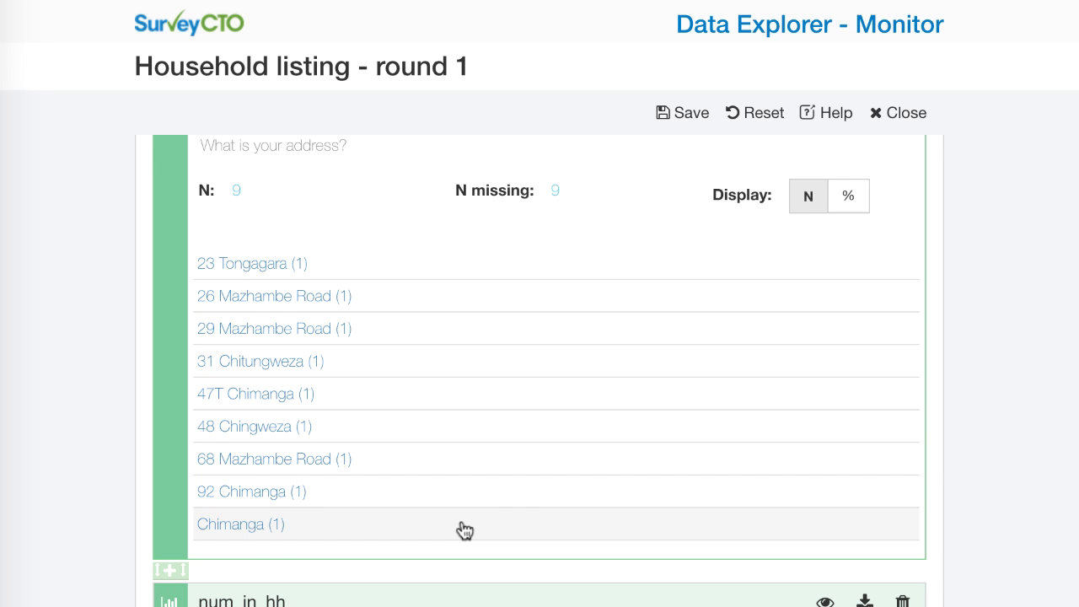
{"action": "scroll", "coordinate": [665, 469], "scroll_direction": "down", "scroll_amount": 5}
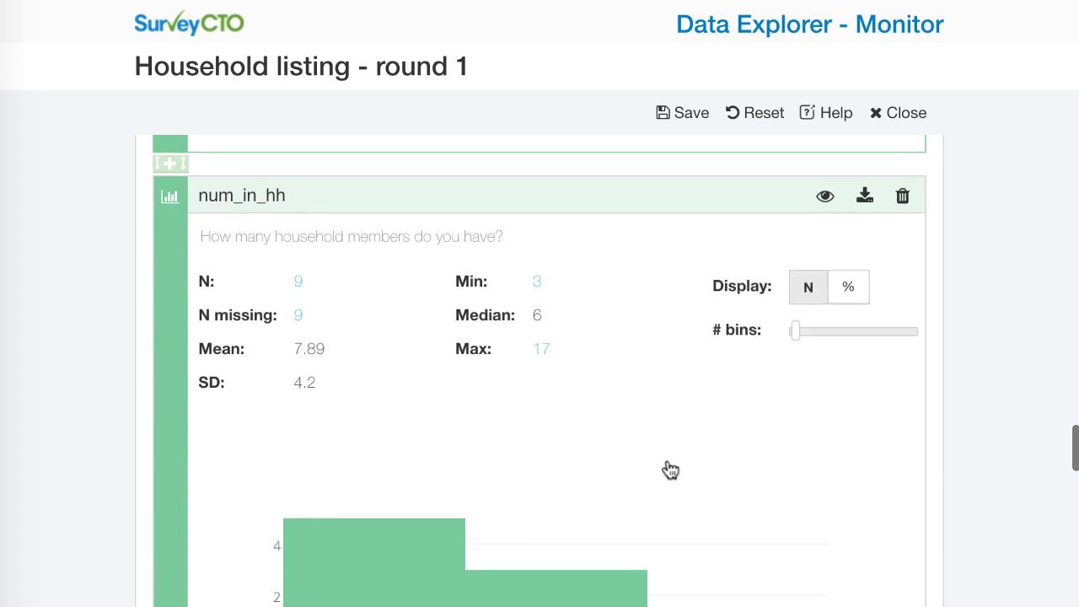
{"action": "scroll", "coordinate": [670, 469], "scroll_direction": "down", "scroll_amount": 1}
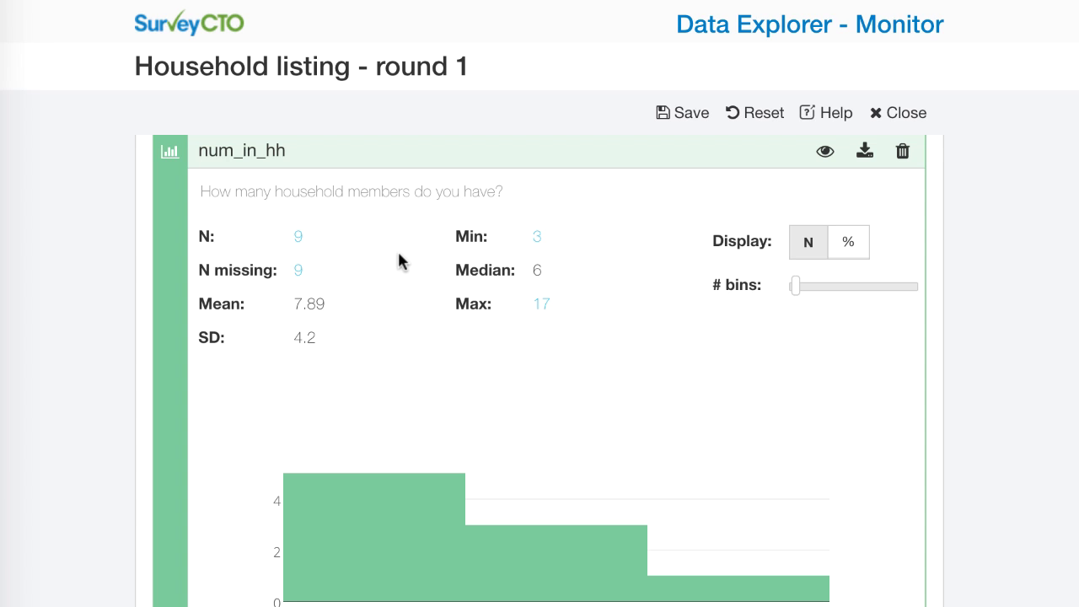
{"action": "scroll", "coordinate": [398, 259], "scroll_direction": "down", "scroll_amount": 1}
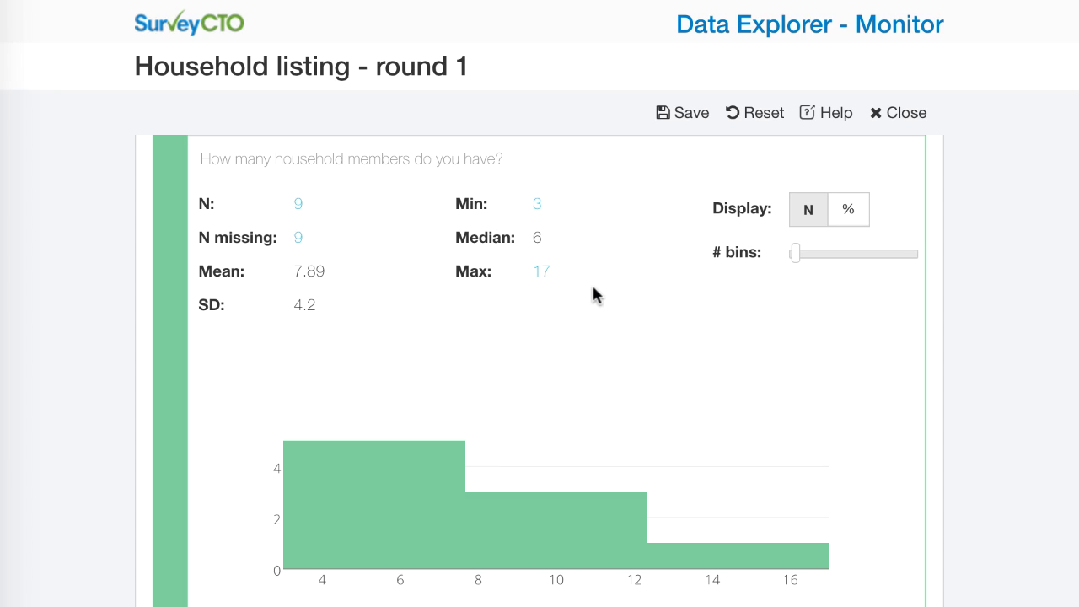
Step: Add a relationship summary pairing num_in_hh with duration directly below the num_in_hh summary, and save the selection
{"action": "scroll", "coordinate": [713, 337], "scroll_direction": "down", "scroll_amount": 3}
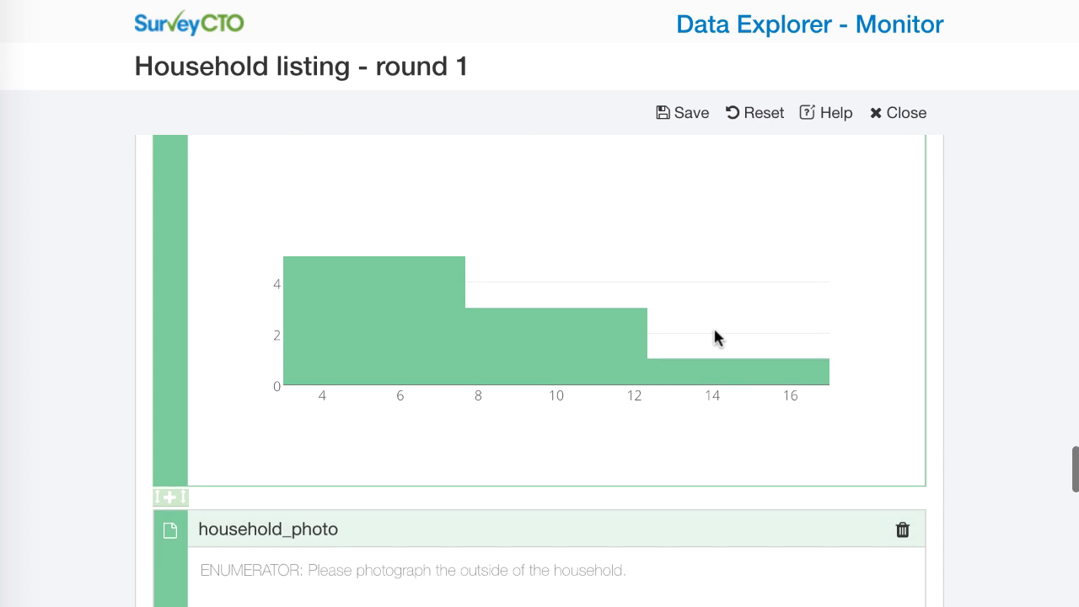
{"action": "left_click", "coordinate": [171, 495]}
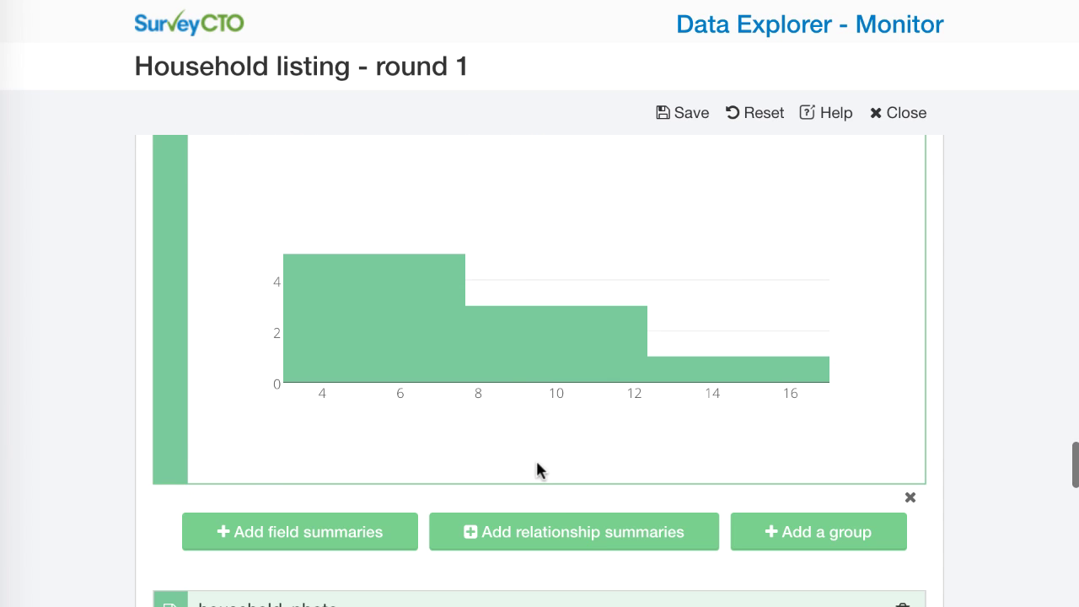
{"action": "left_click", "coordinate": [557, 529]}
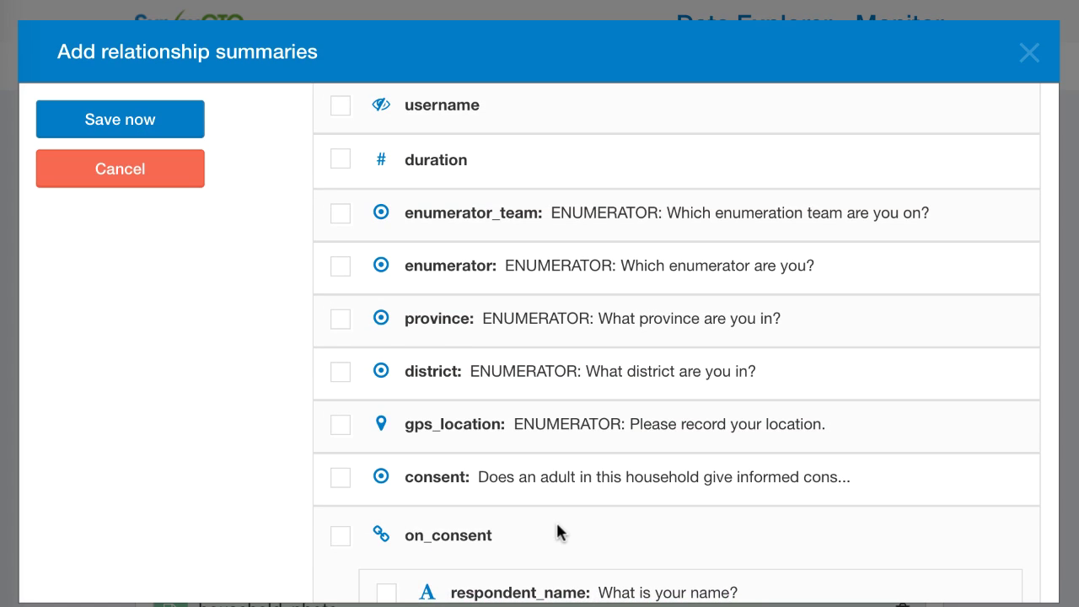
{"action": "scroll", "coordinate": [525, 432], "scroll_direction": "down", "scroll_amount": 5}
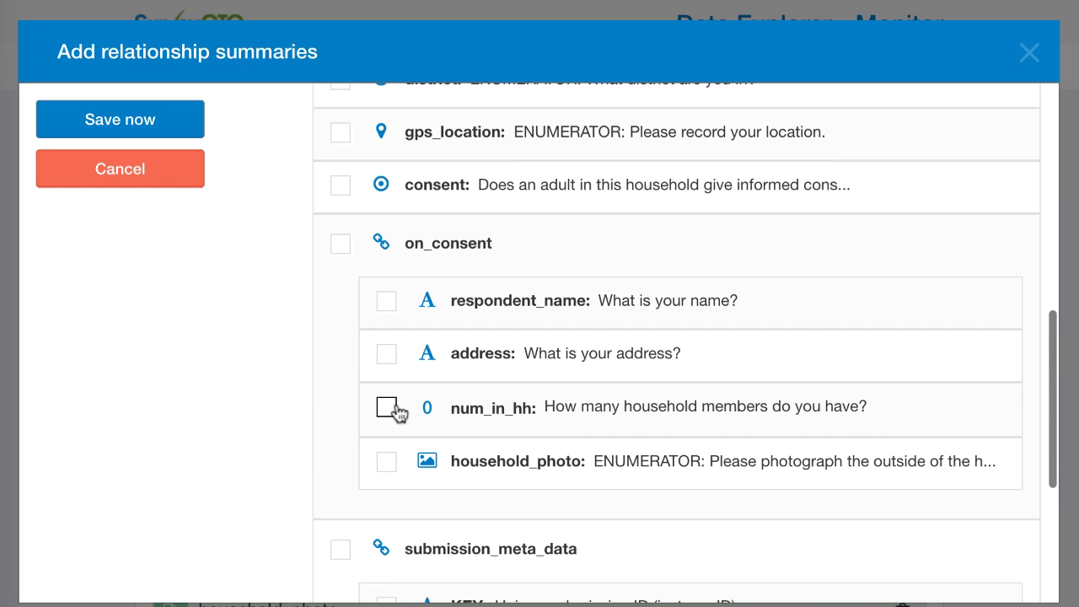
{"action": "left_click", "coordinate": [385, 408]}
{"action": "scroll", "coordinate": [366, 338], "scroll_direction": "up", "scroll_amount": 3}
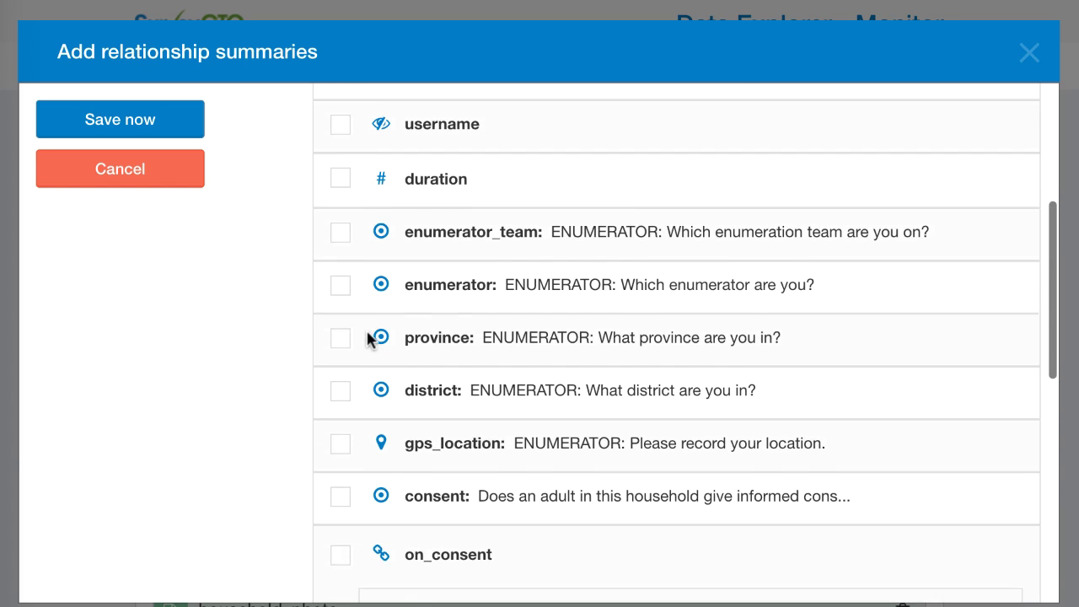
{"action": "left_click", "coordinate": [341, 182]}
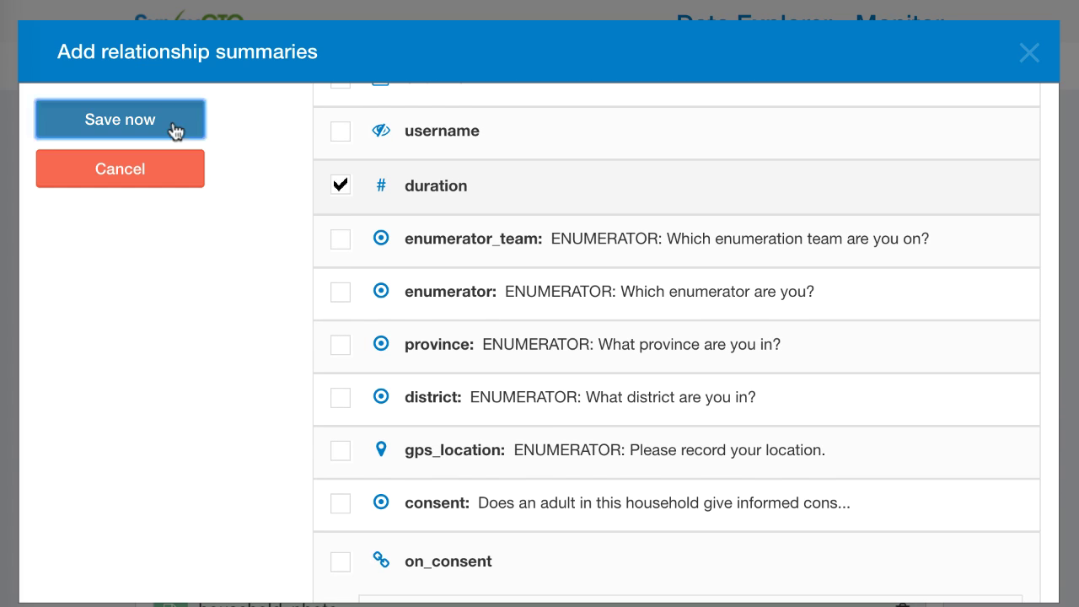
{"action": "left_click", "coordinate": [120, 119]}
Step: Review the num_in_hh / duration scatter plot with its OLS line and correlation figures, and save the workbook
{"action": "scroll", "coordinate": [474, 430], "scroll_direction": "down", "scroll_amount": 3}
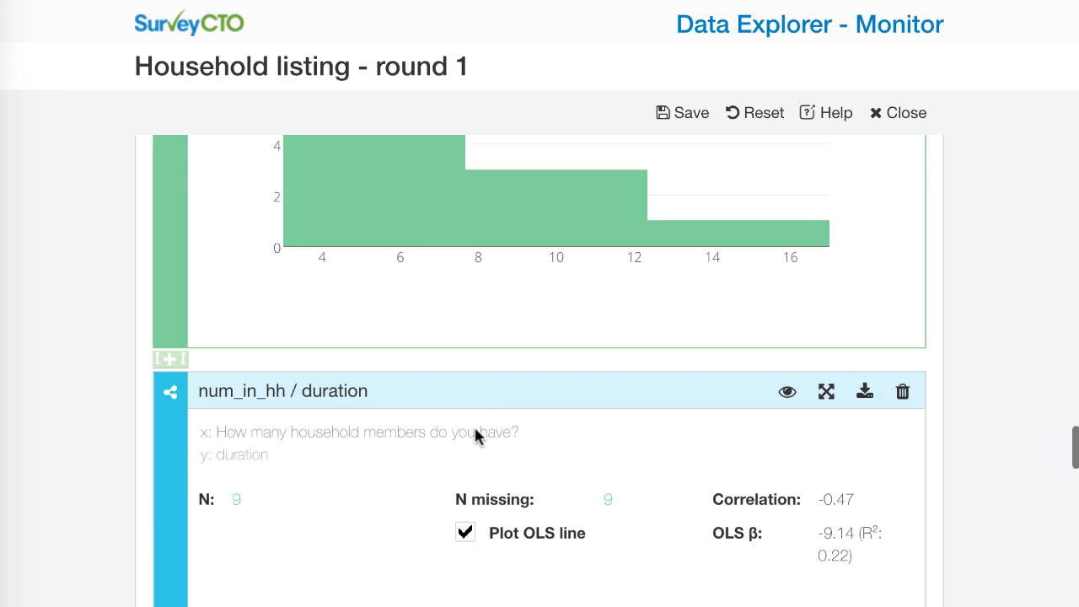
{"action": "scroll", "coordinate": [473, 435], "scroll_direction": "down", "scroll_amount": 5}
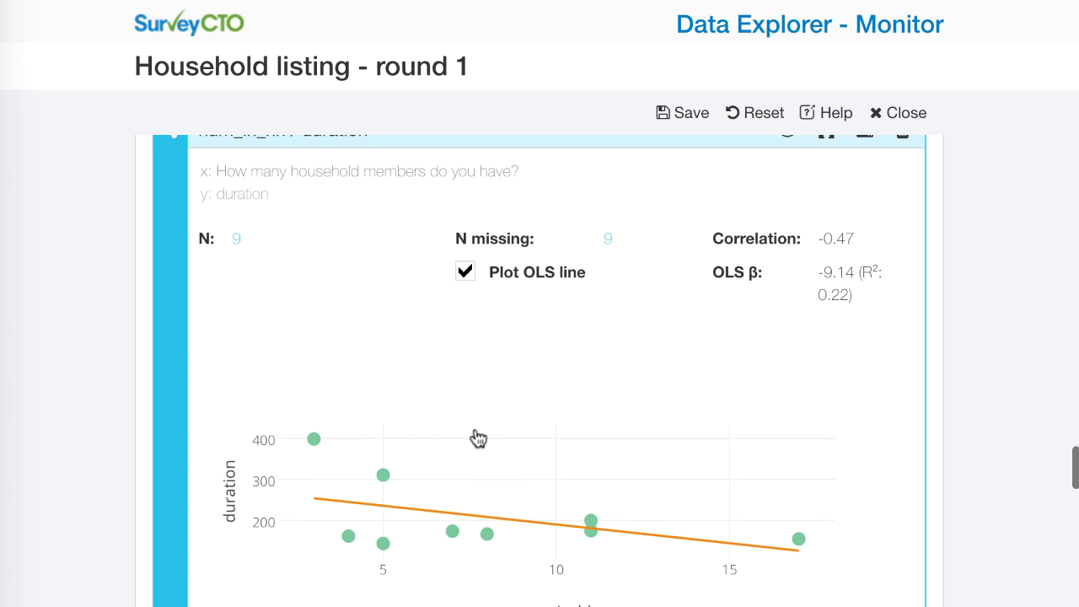
{"action": "scroll", "coordinate": [478, 437], "scroll_direction": "down", "scroll_amount": 1}
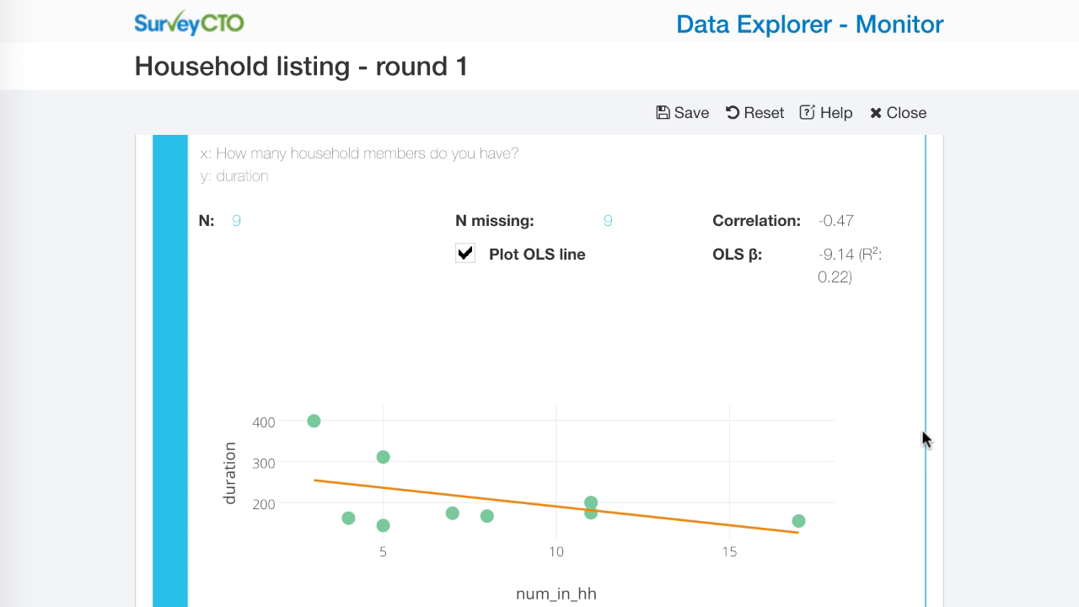
{"action": "scroll", "coordinate": [923, 437], "scroll_direction": "down", "scroll_amount": 1}
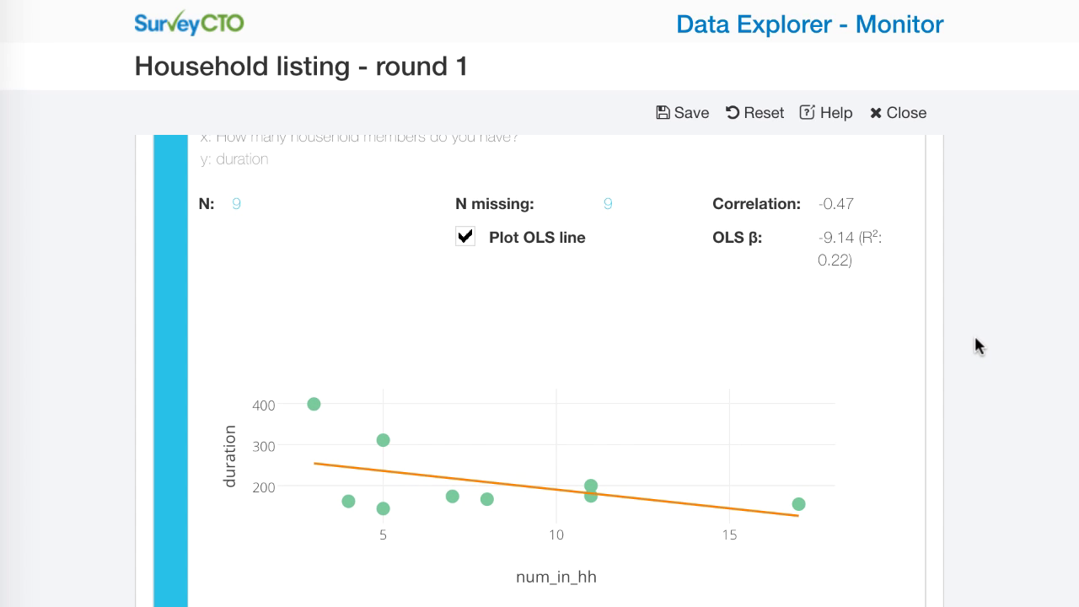
{"action": "left_click", "coordinate": [683, 116]}
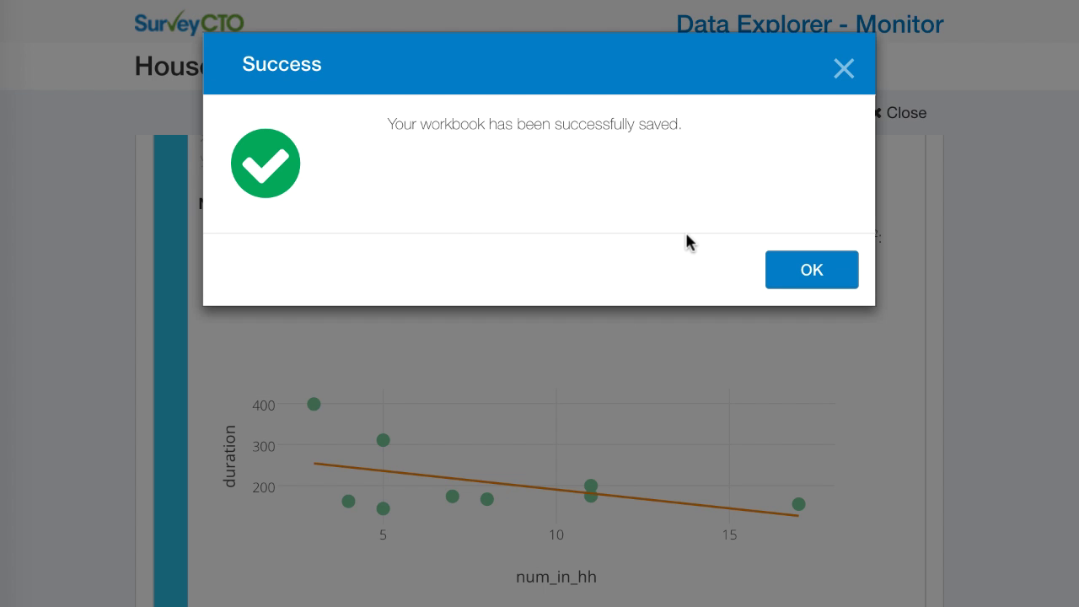